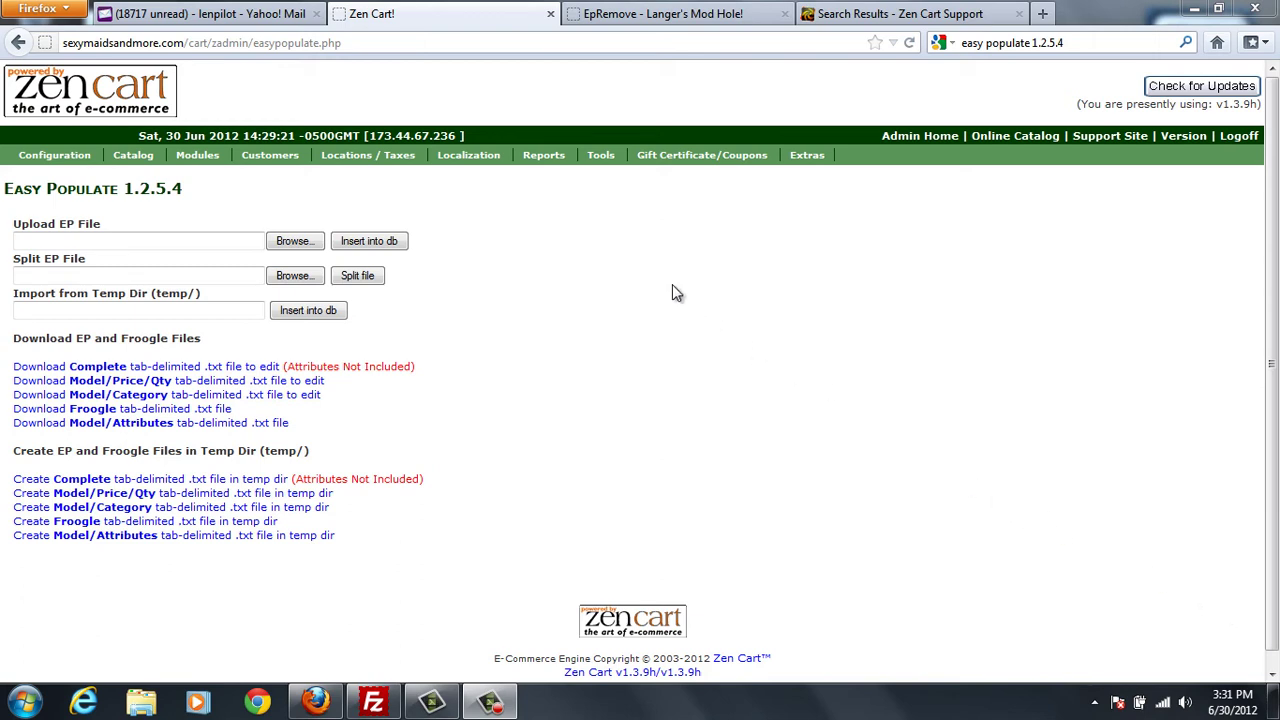
On the EpRemove wiki page, select 'langer=remove' in the step 1 example address.
mouse_move(600, 162)
left_click(704, 16)
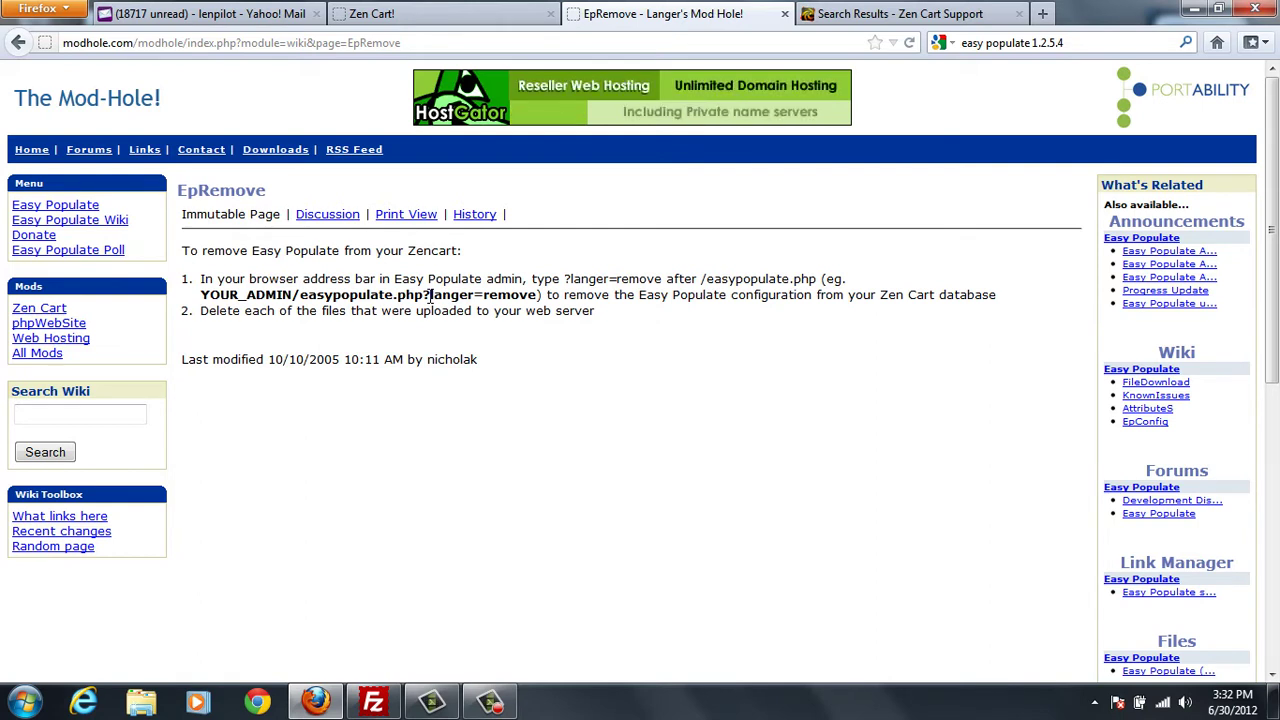
left_click_drag(431, 296, 540, 303)
key("ctrl+c")
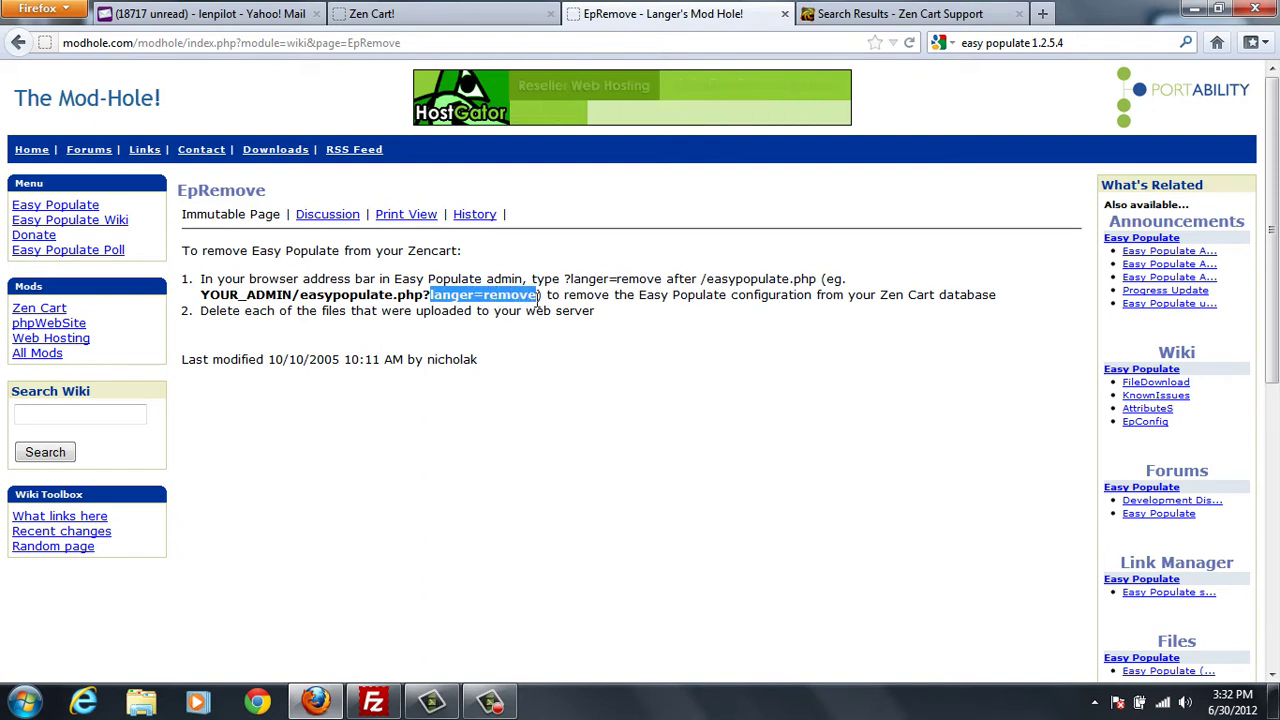
In Zen Cart admin, load easypopulate.php?langer=remove to remove the Easy Populate configuration.
left_click(410, 20)
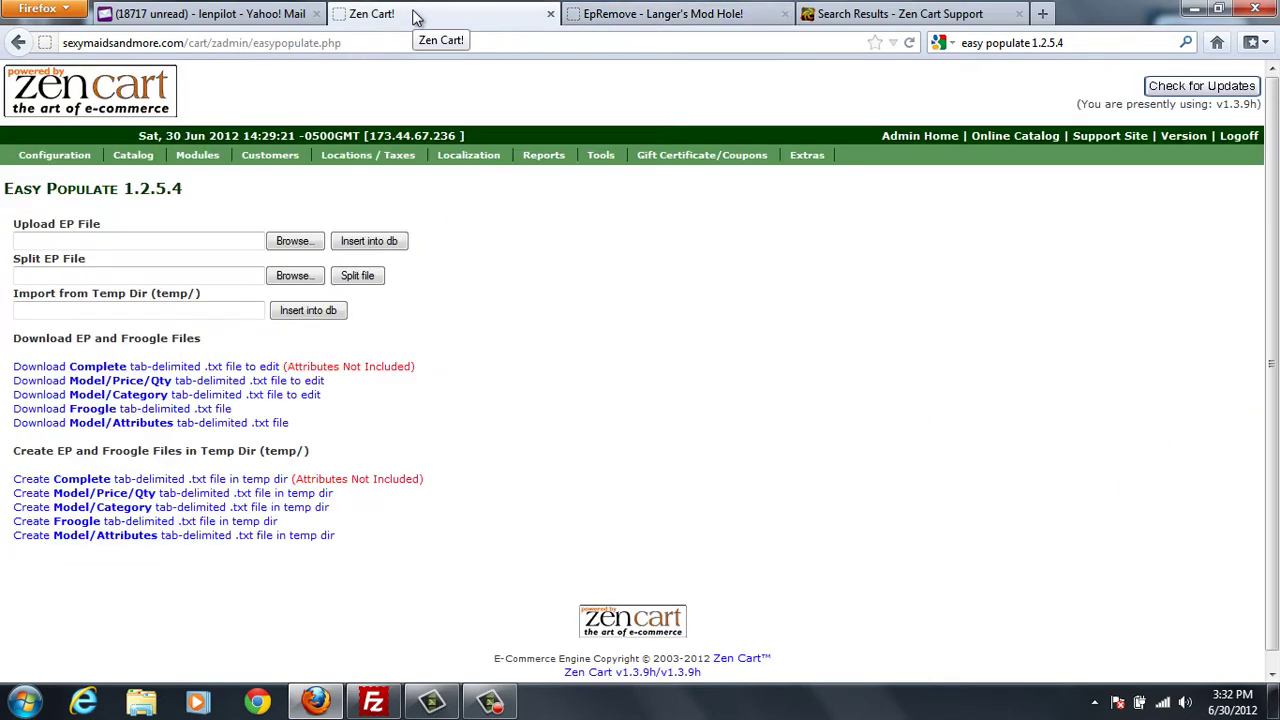
left_click(369, 47)
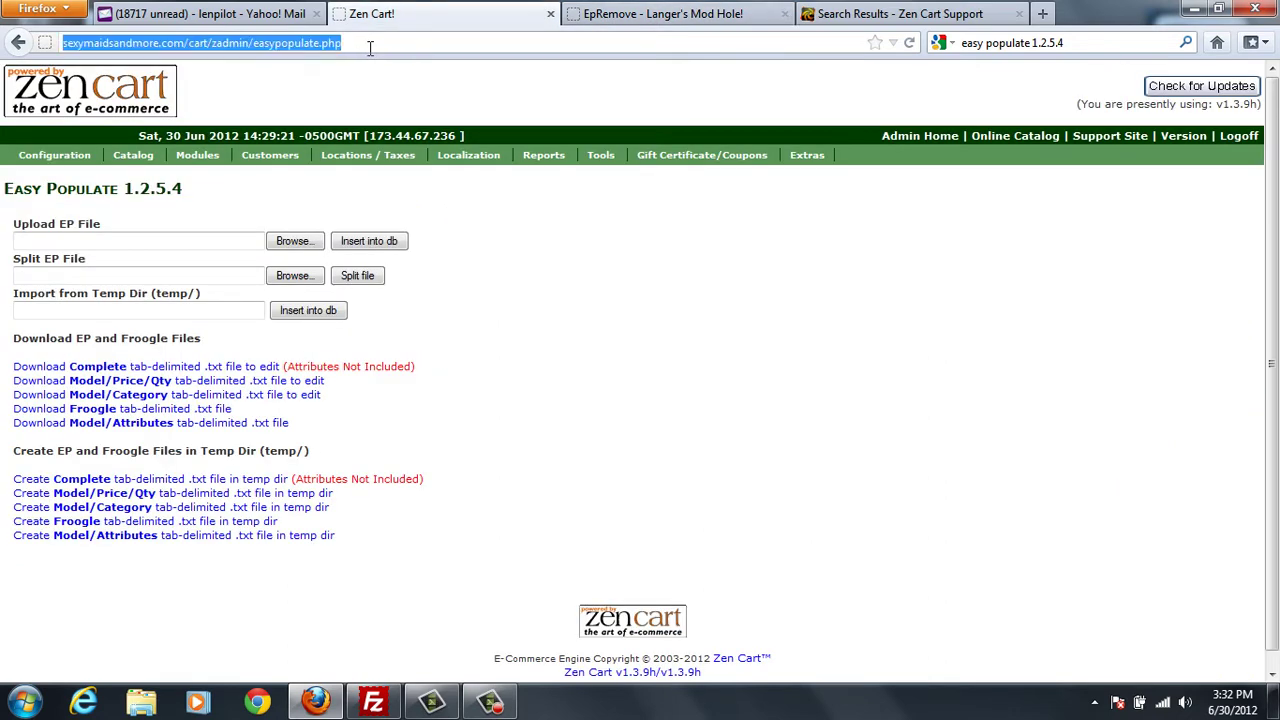
left_click(370, 47)
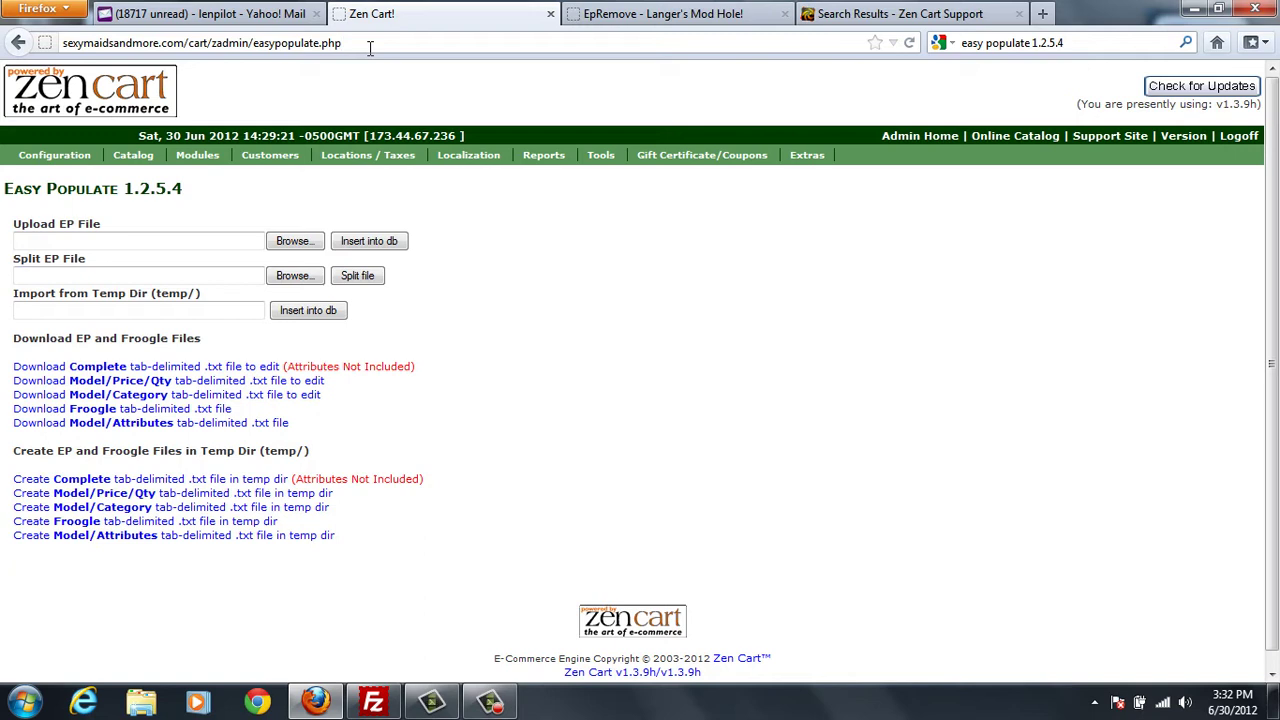
key("ctrl+v")
left_click(340, 43)
type("?")
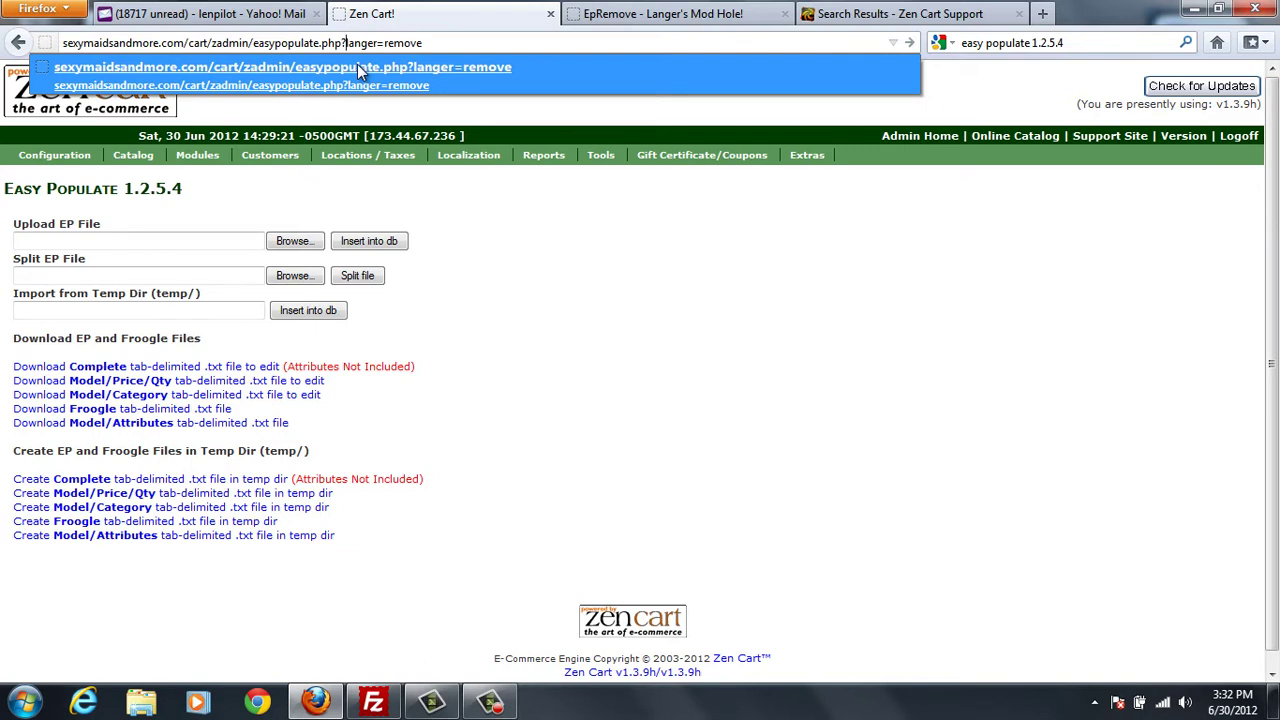
left_click(360, 68)
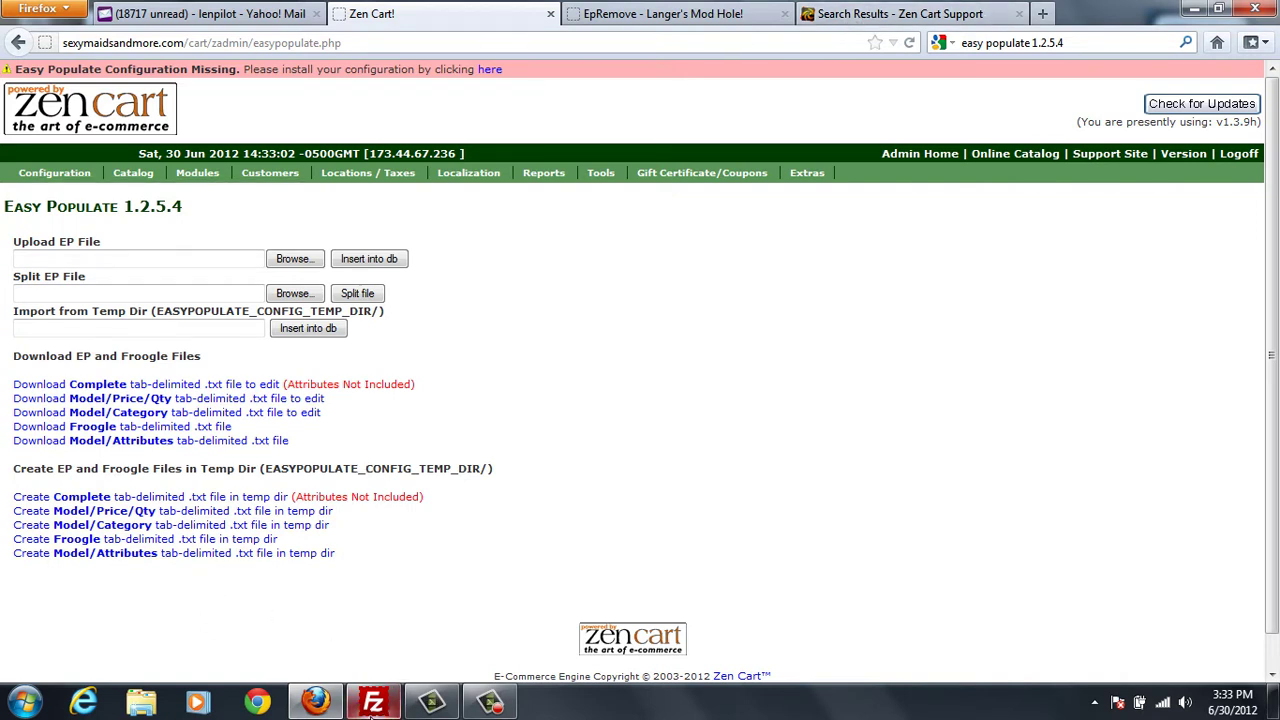
In FileZilla, move the local pane up to Downloads and into the ep_v1.2.5.4 folder.
left_click(372, 704)
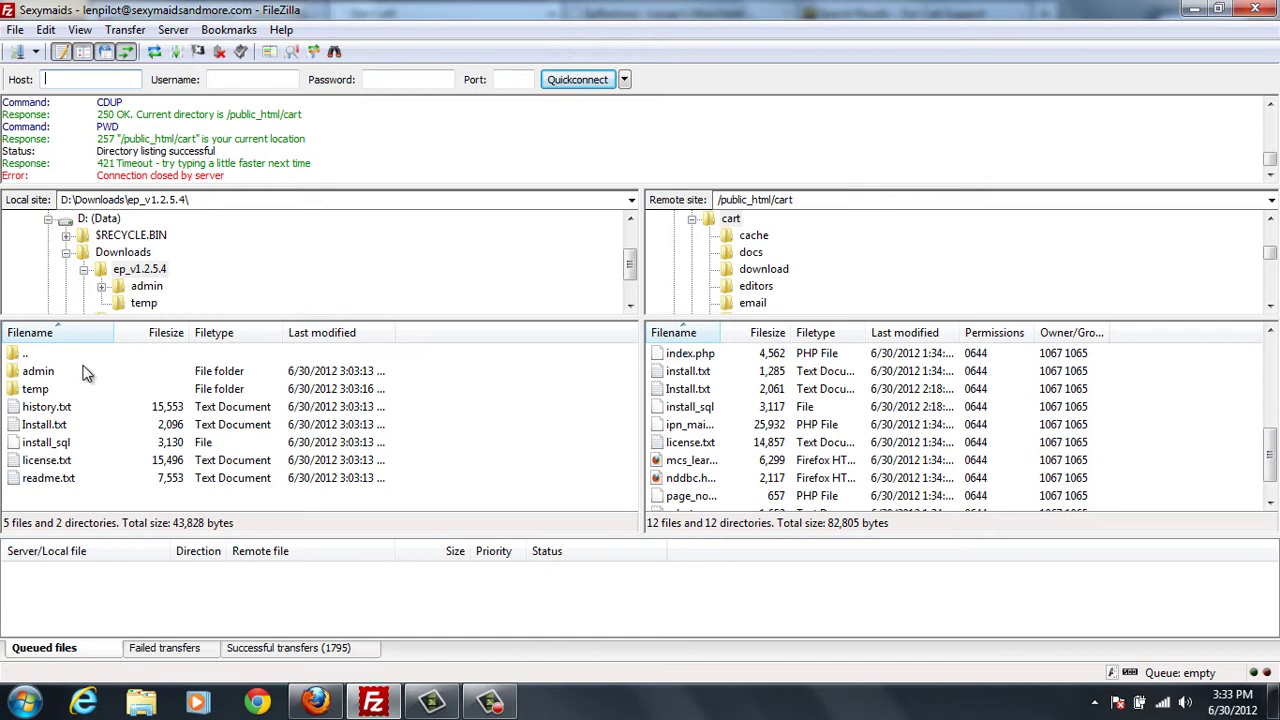
double_click(20, 356)
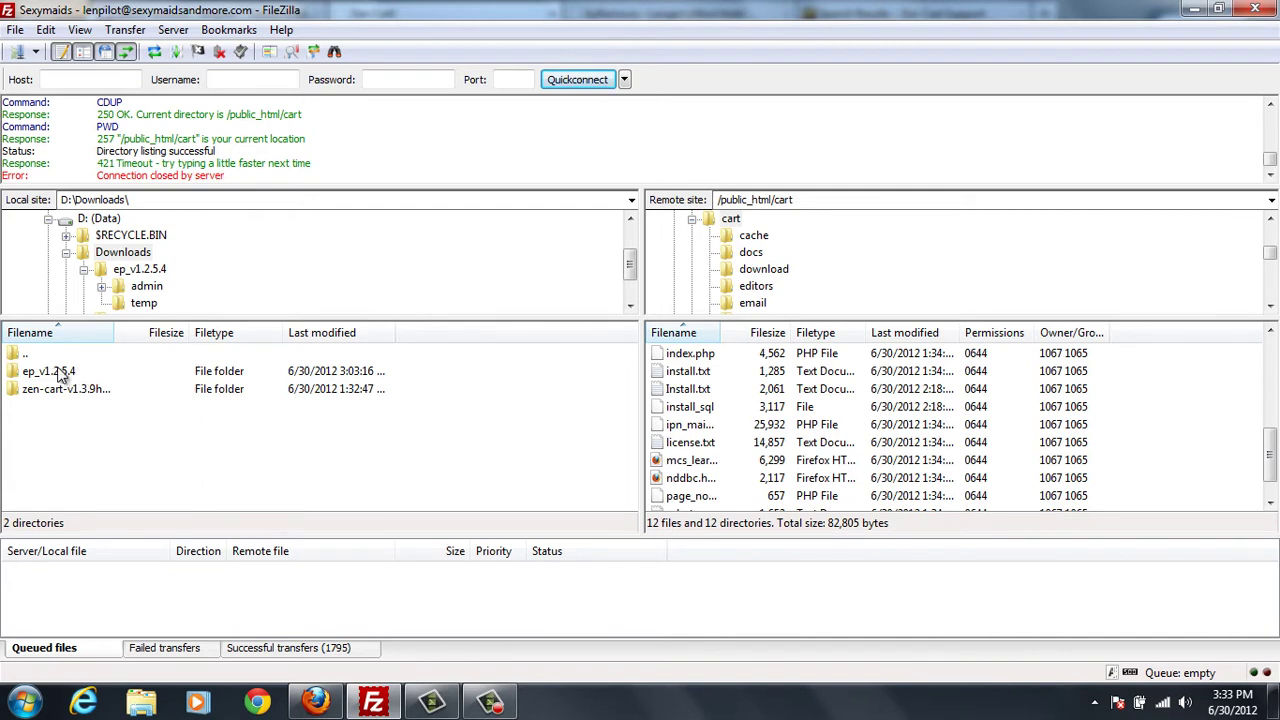
double_click(60, 371)
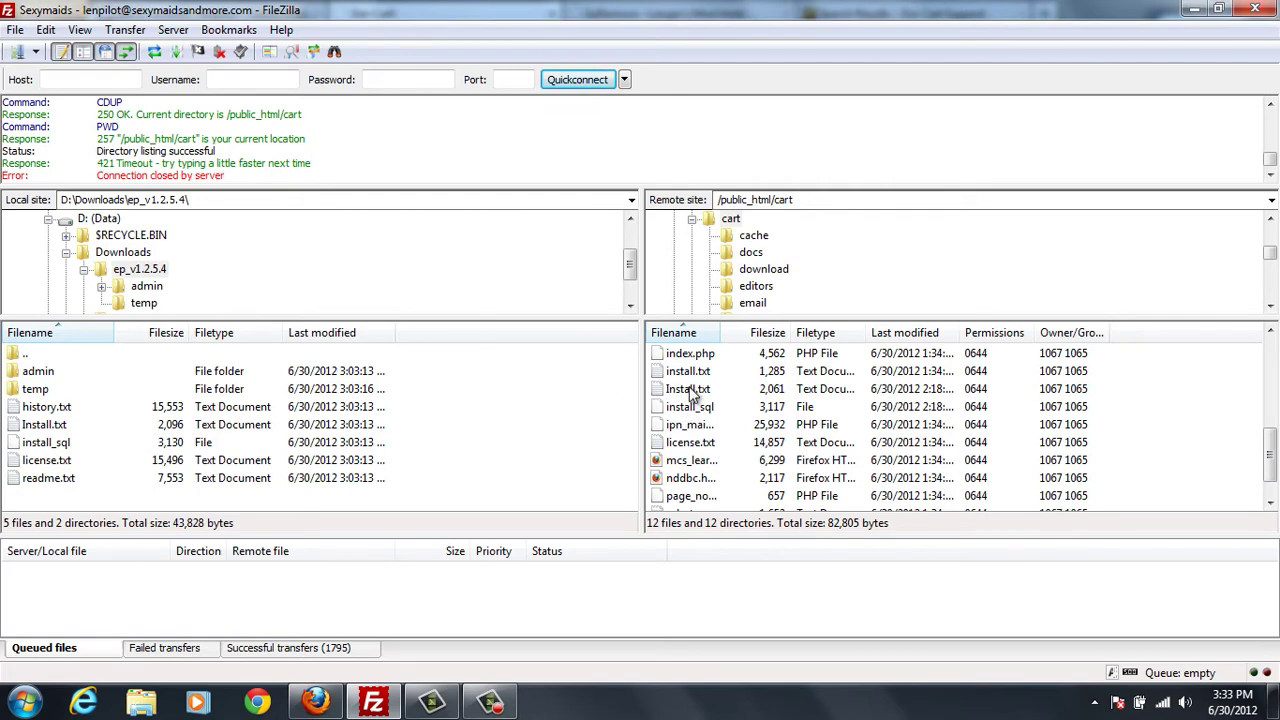
Delete Install.txt from the server's /public_html/cart folder.
left_click(690, 390)
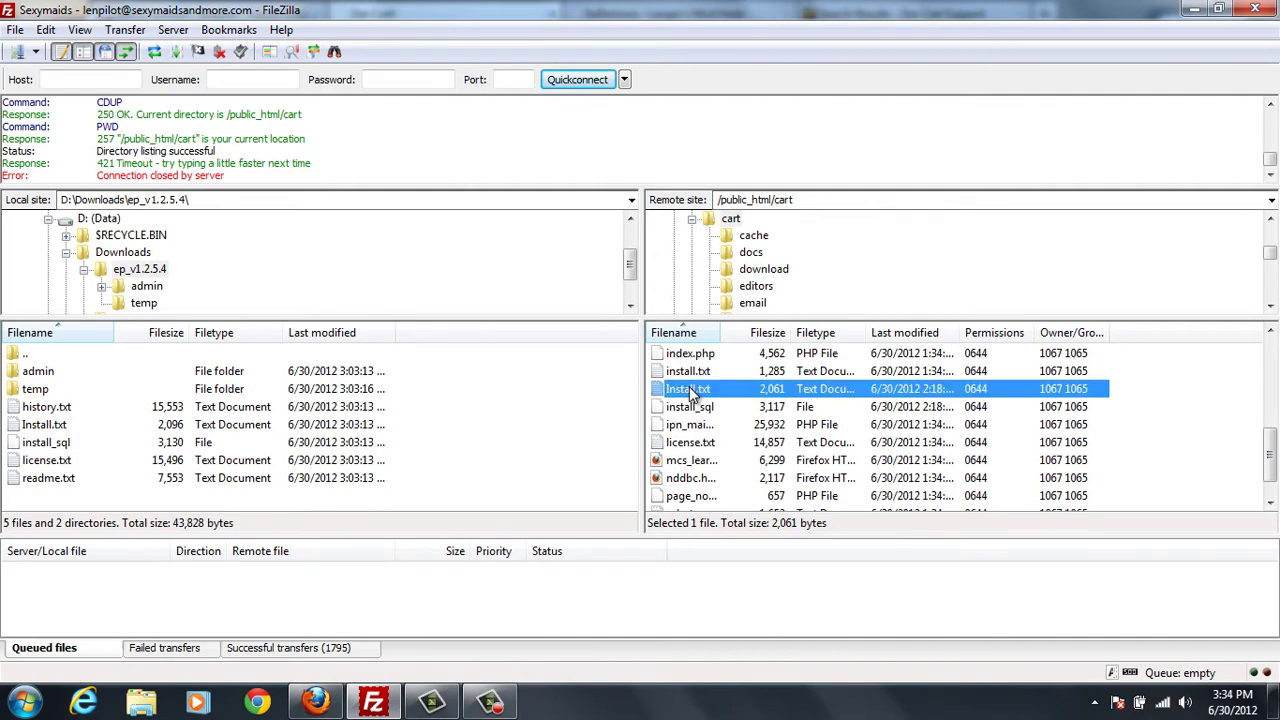
right_click(689, 392)
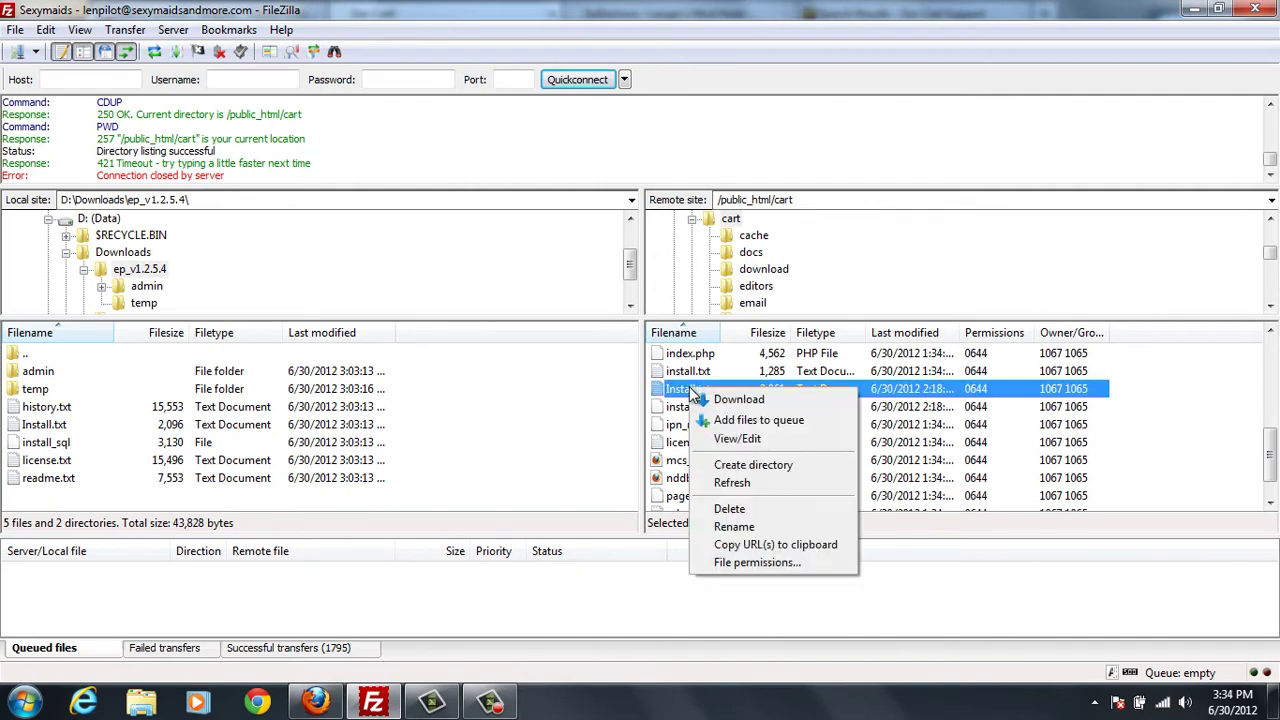
left_click(729, 509)
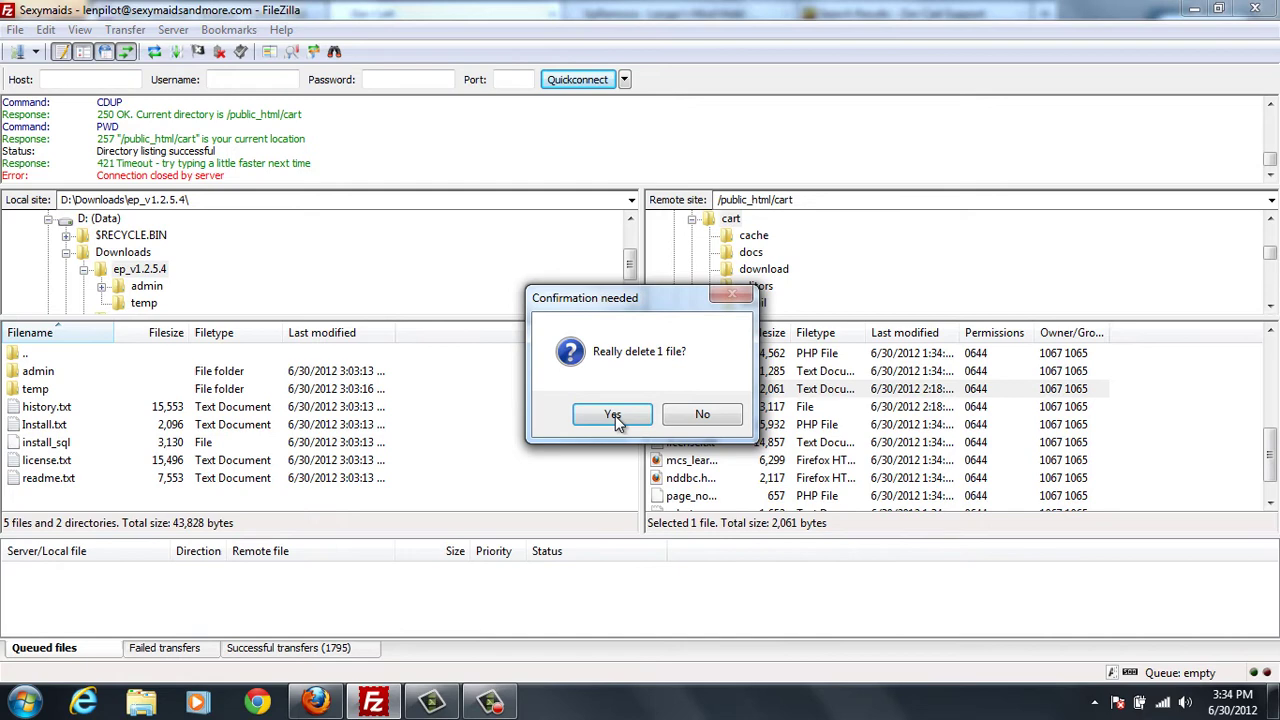
left_click(613, 420)
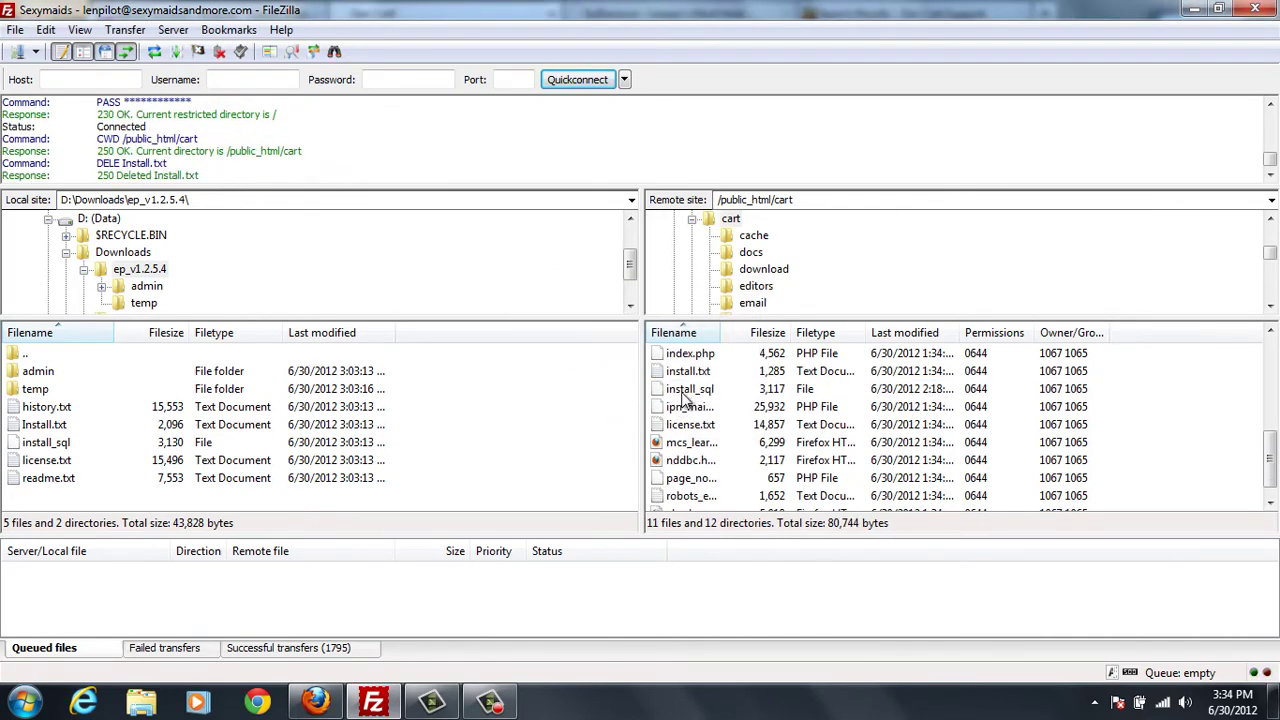
Delete install_sql from the same server folder.
right_click(689, 392)
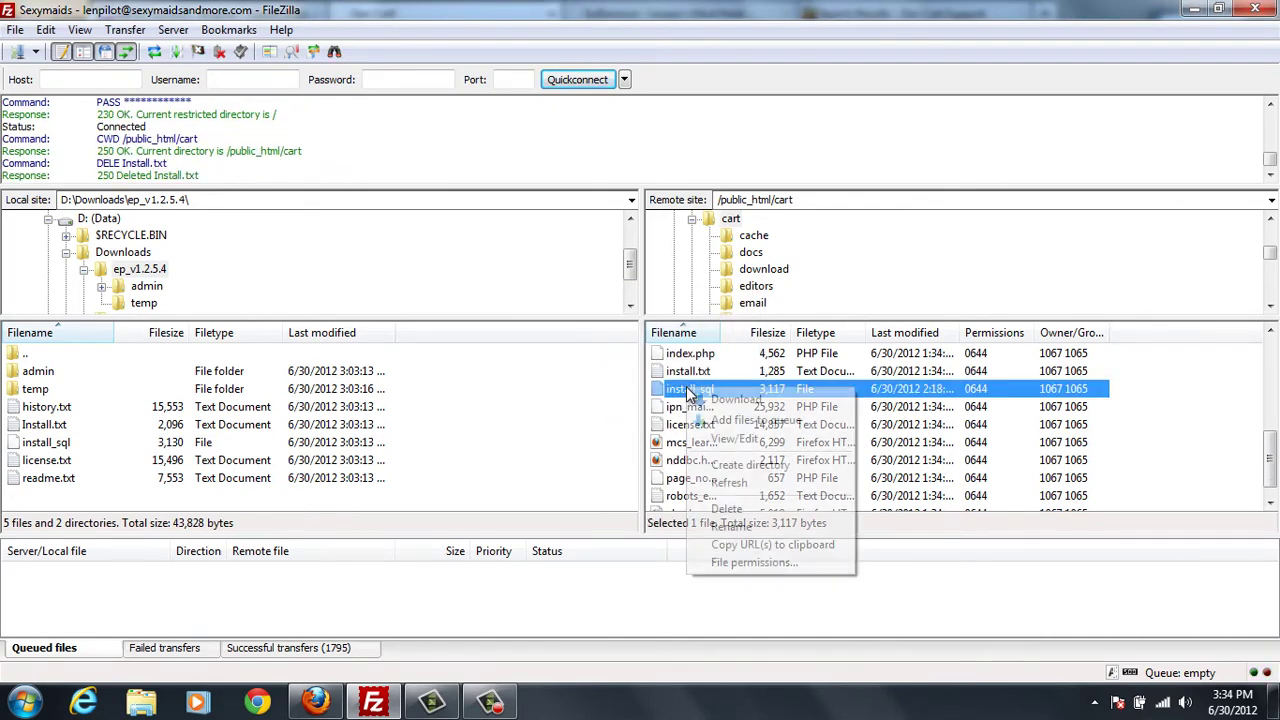
left_click(721, 511)
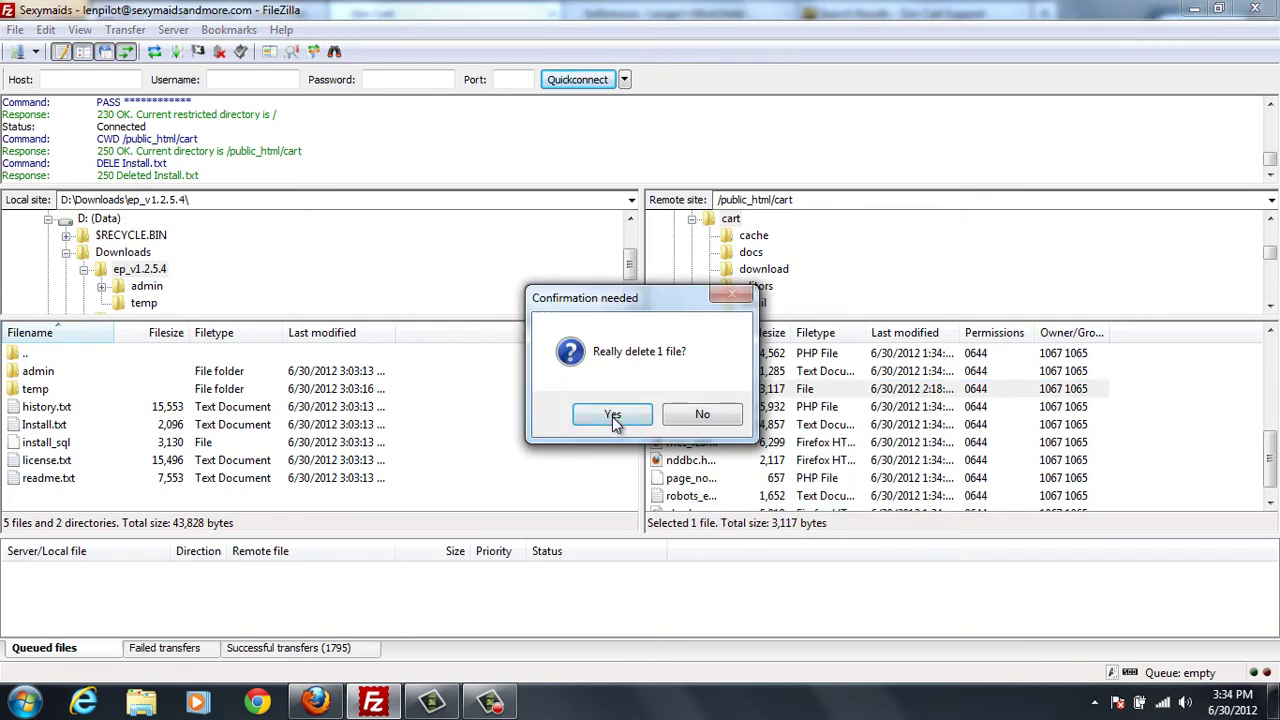
left_click(613, 422)
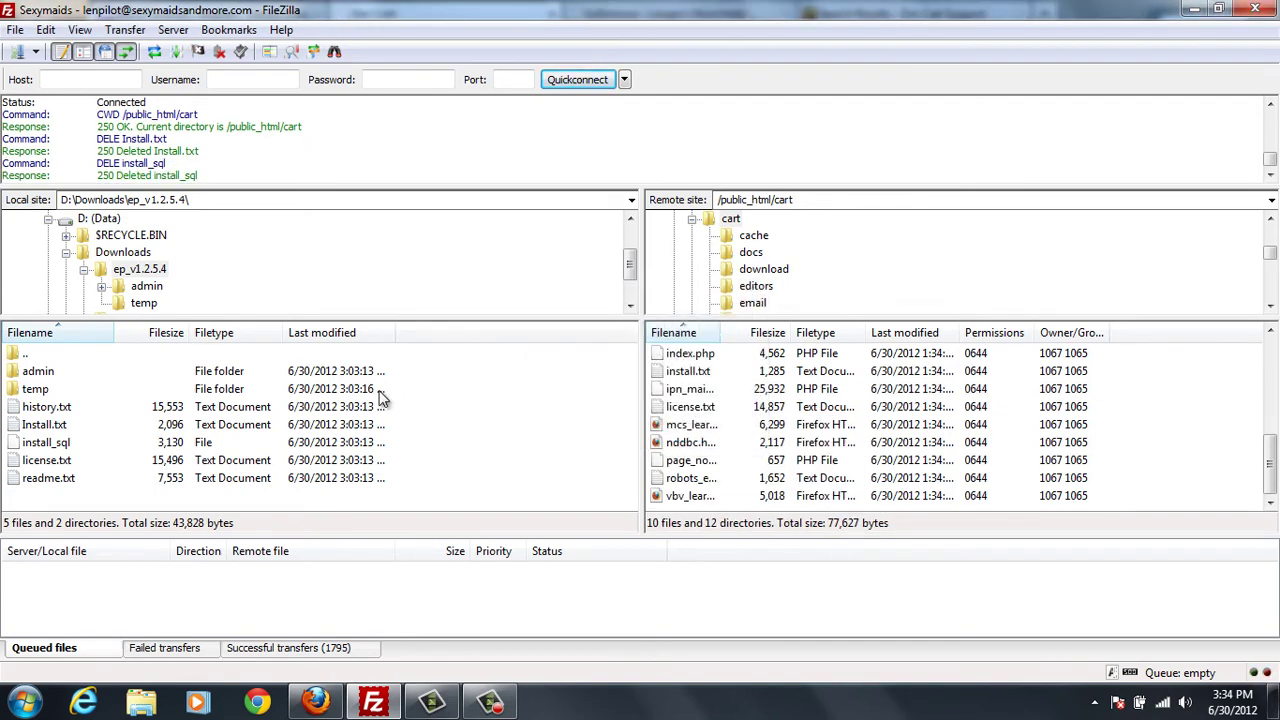
Open the local temp folder and delete the temp directory from the server's /public_html/cart.
double_click(35, 390)
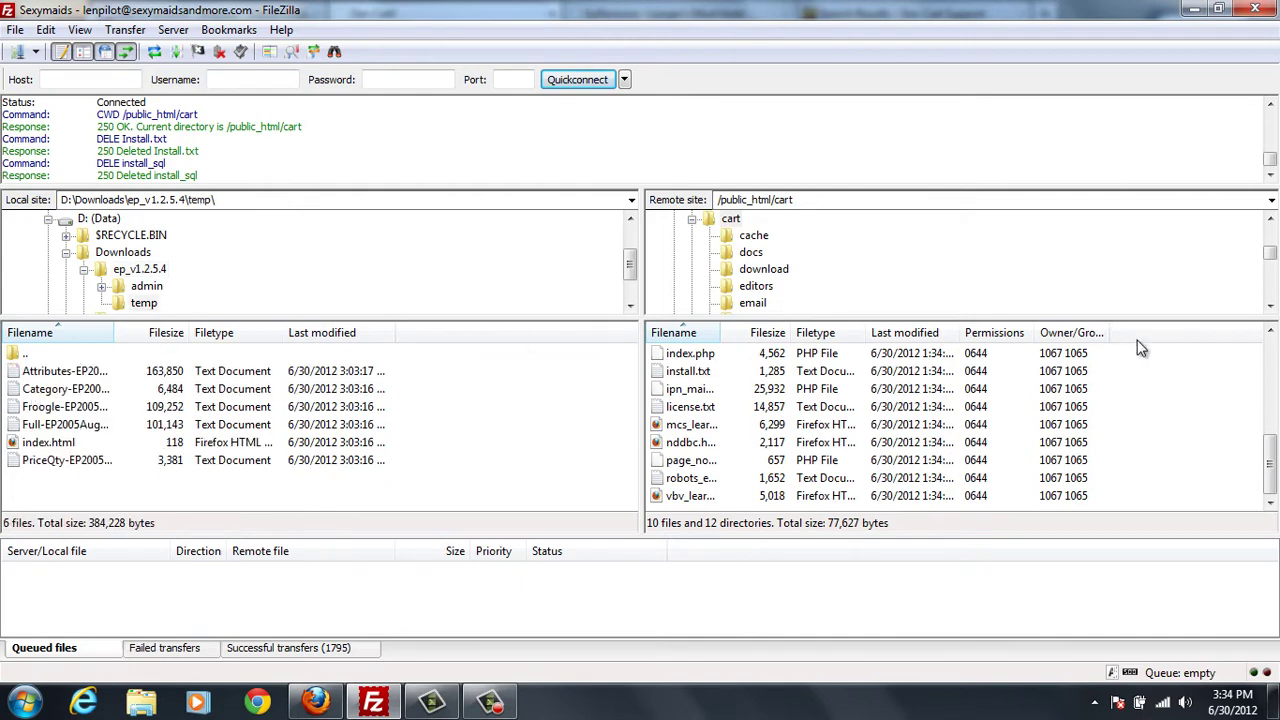
left_click(1272, 350)
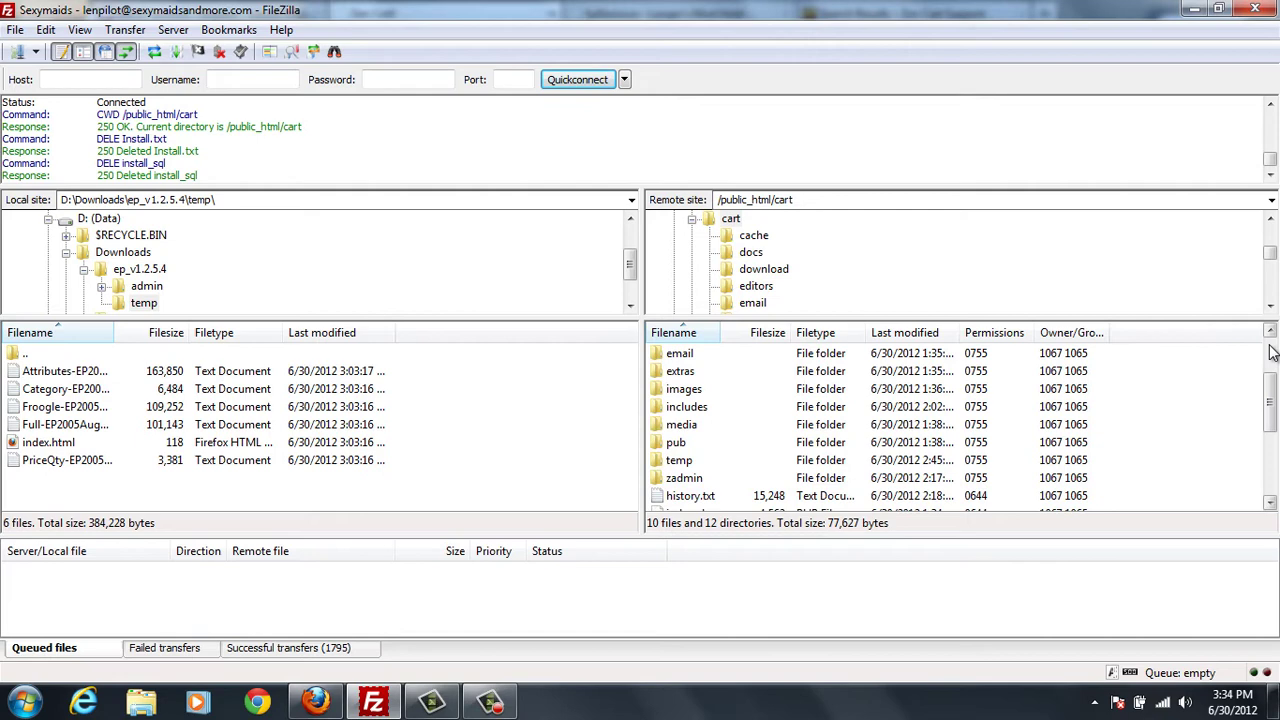
left_click(1272, 350)
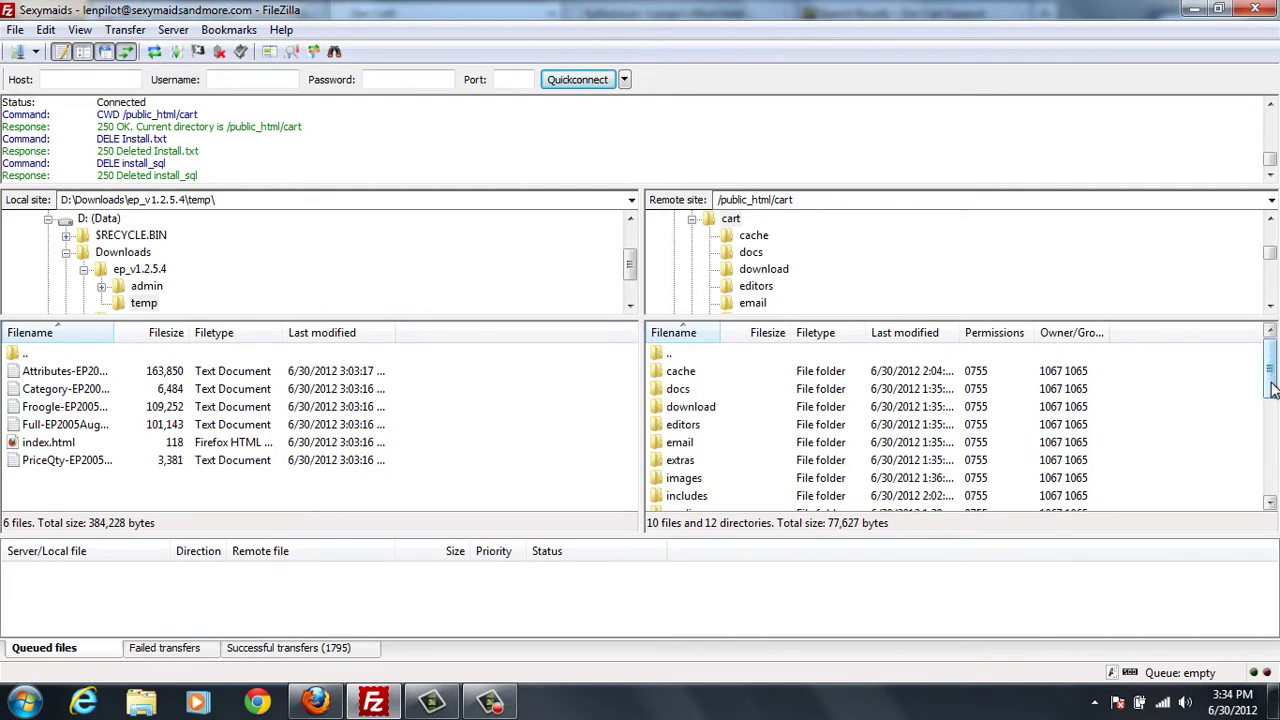
left_click_drag(1271, 386, 1271, 440)
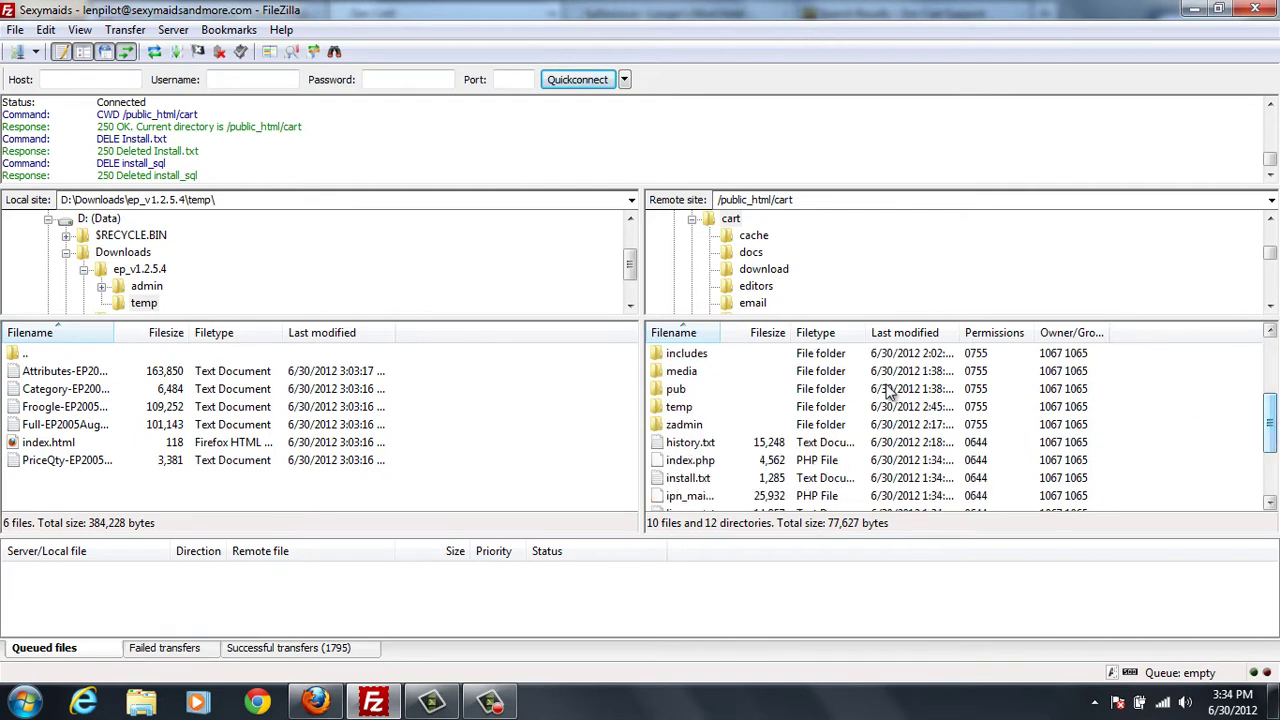
right_click(677, 410)
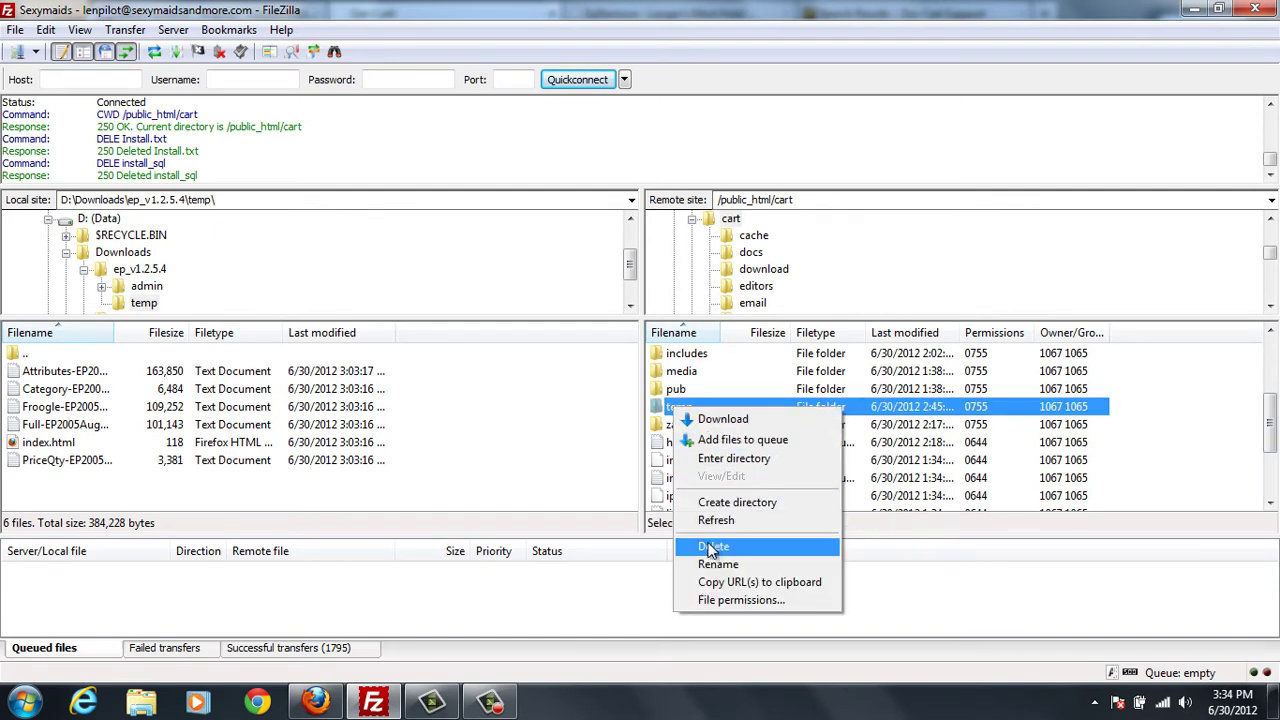
left_click(711, 549)
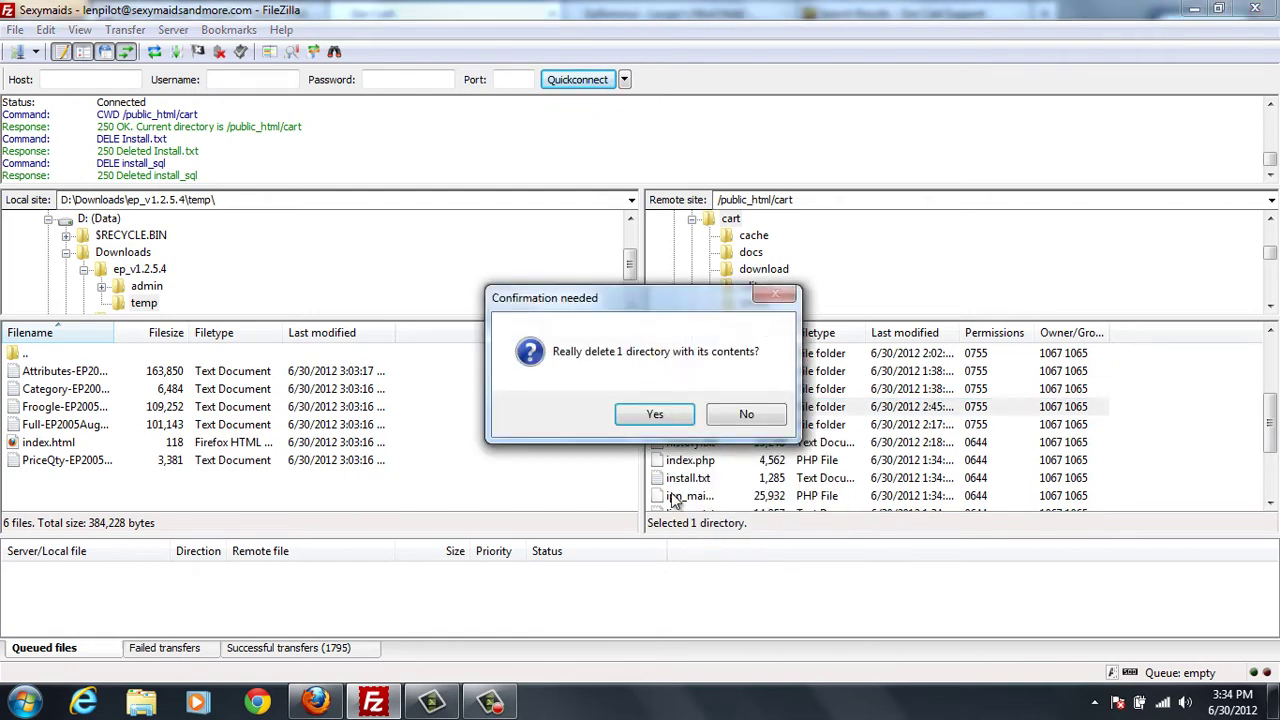
left_click(667, 421)
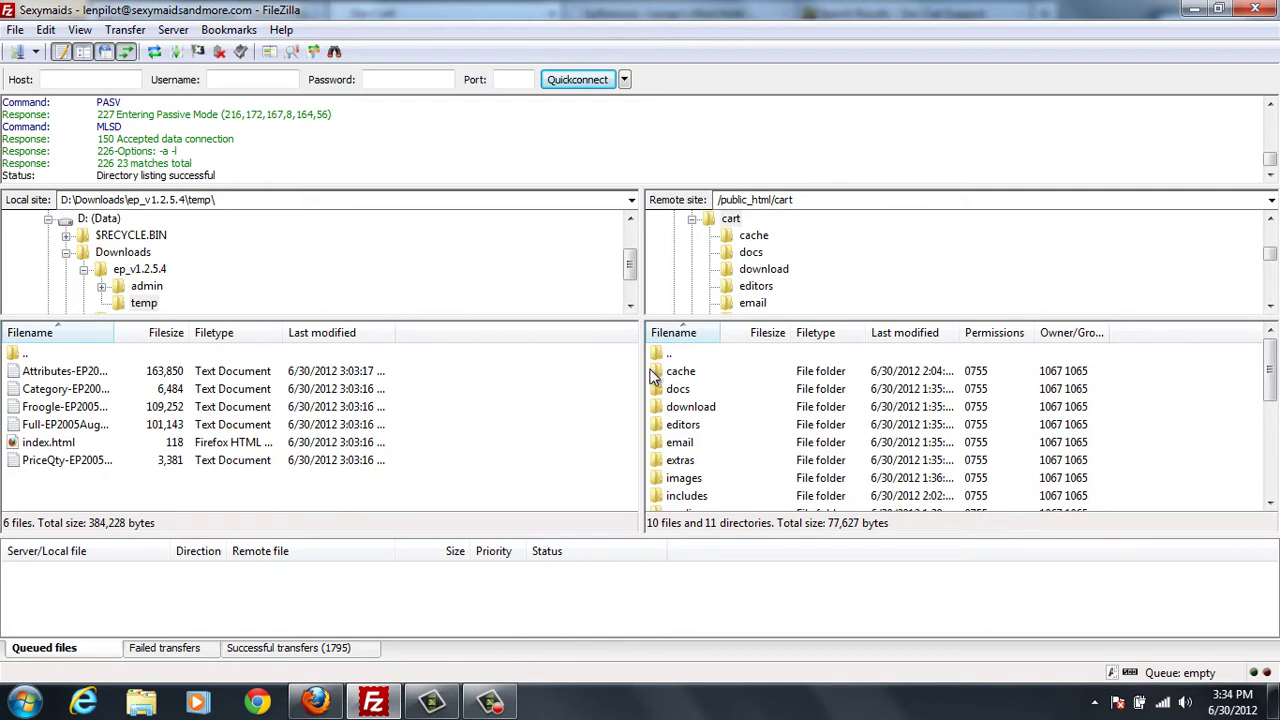
Show the local admin folder and the server's /public_html/cart/zadmin folder side by side.
double_click(94, 356)
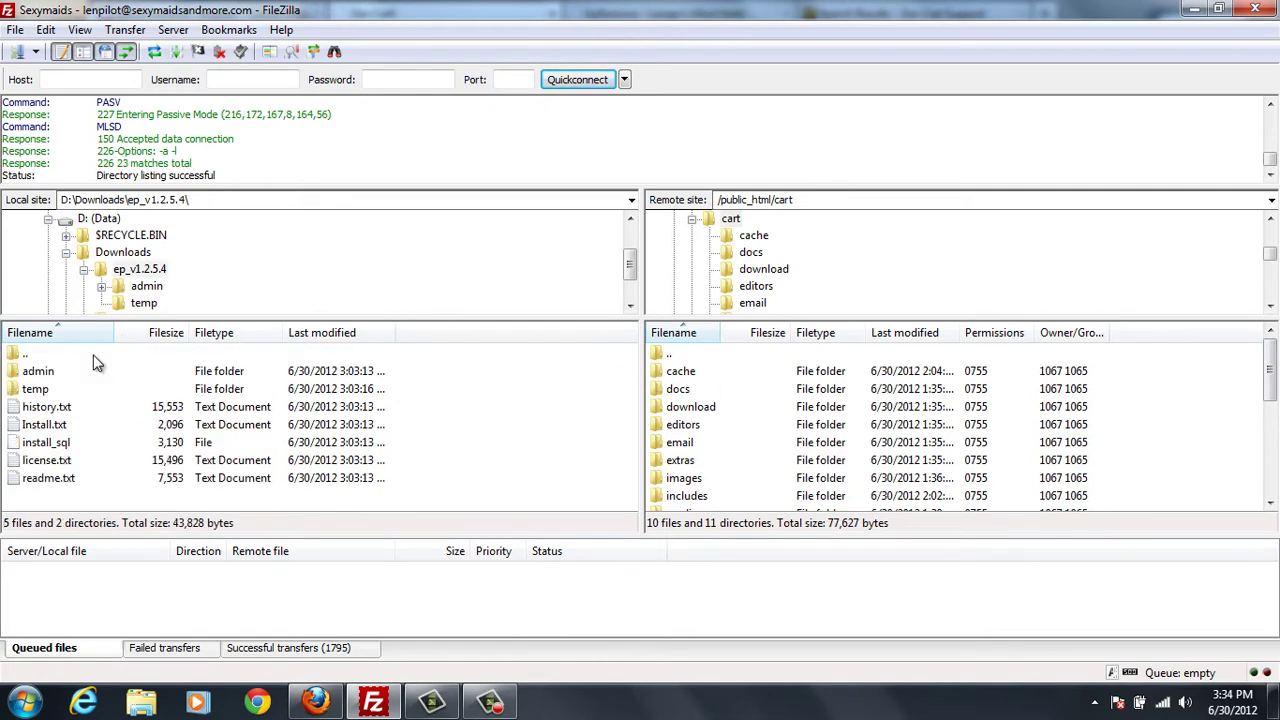
double_click(40, 372)
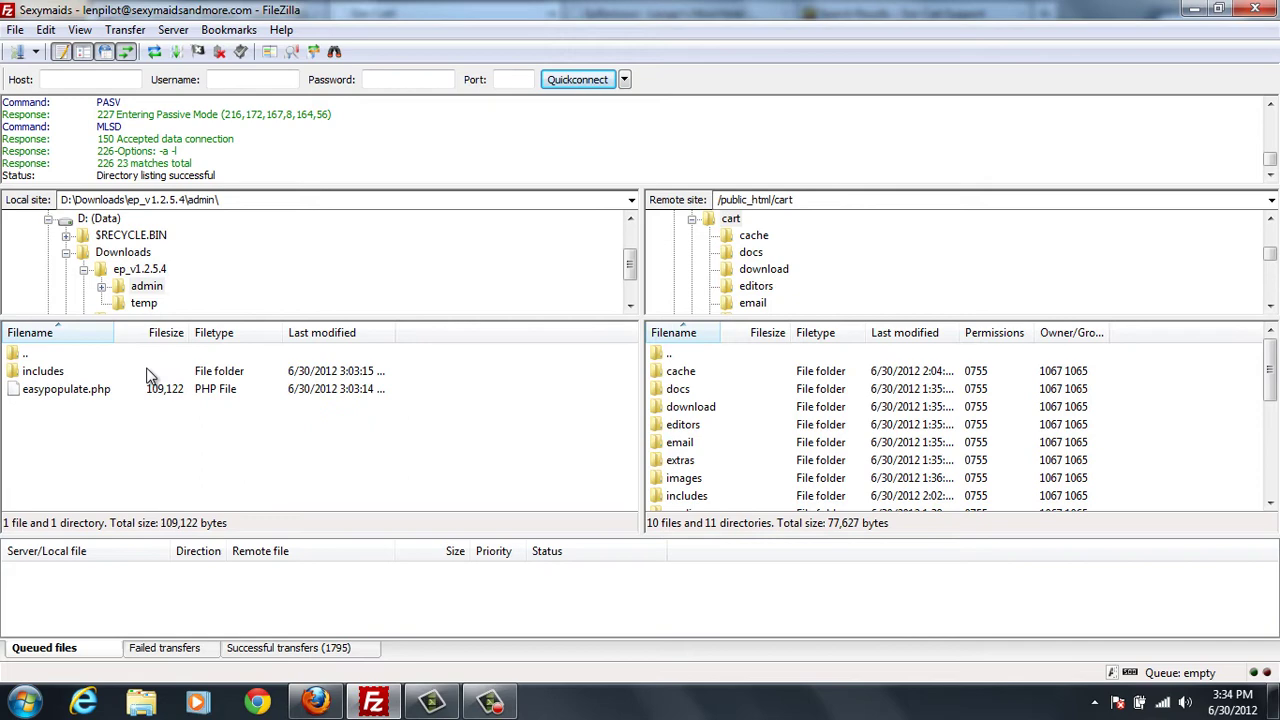
double_click(670, 354)
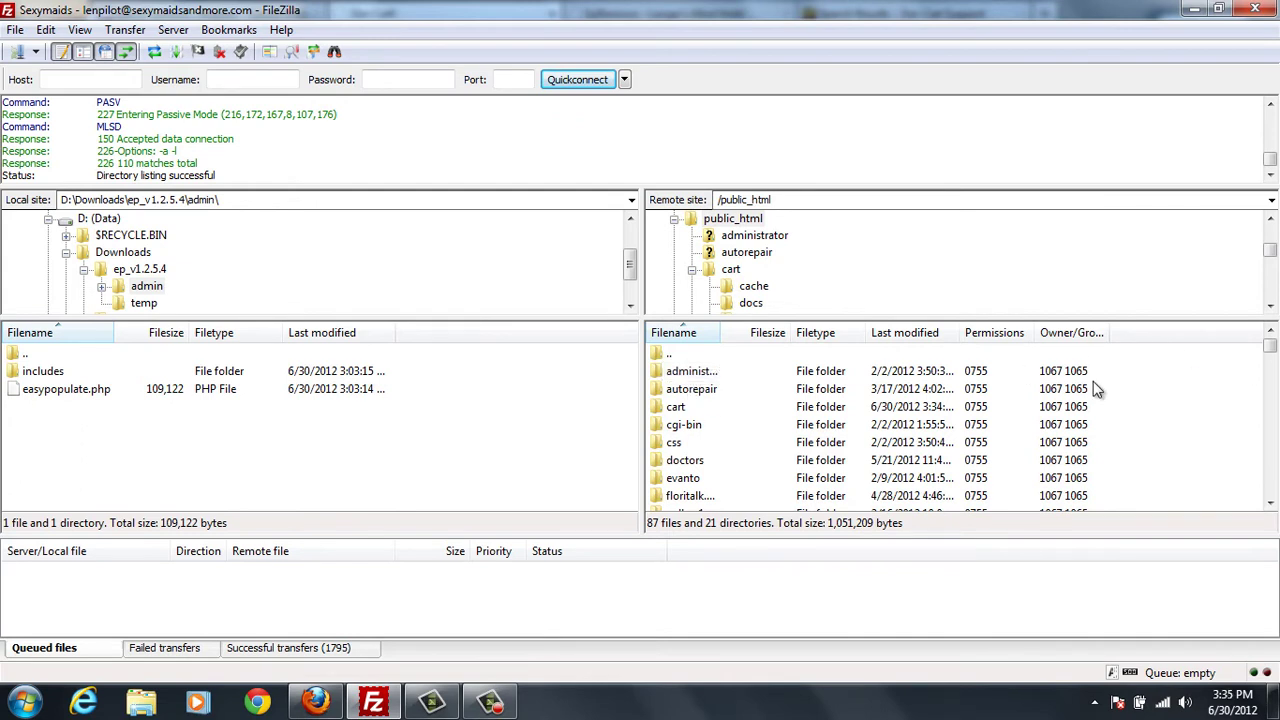
double_click(674, 407)
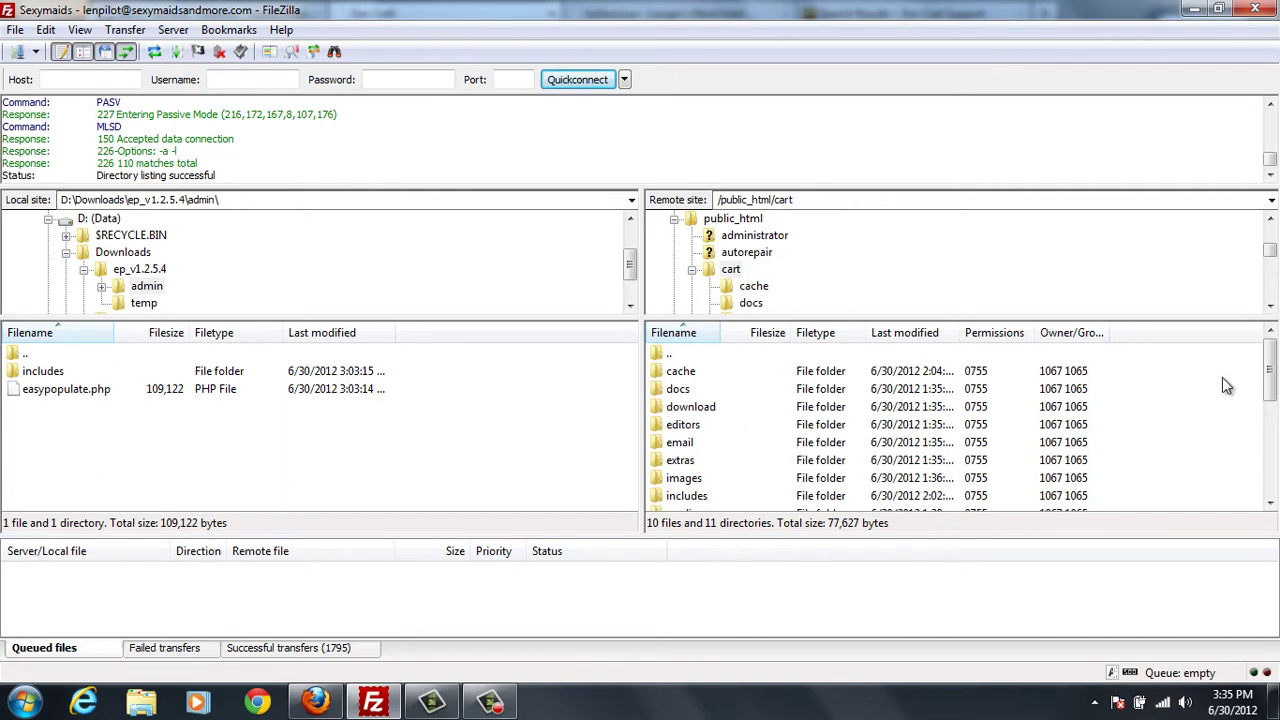
left_click_drag(1270, 393, 1273, 428)
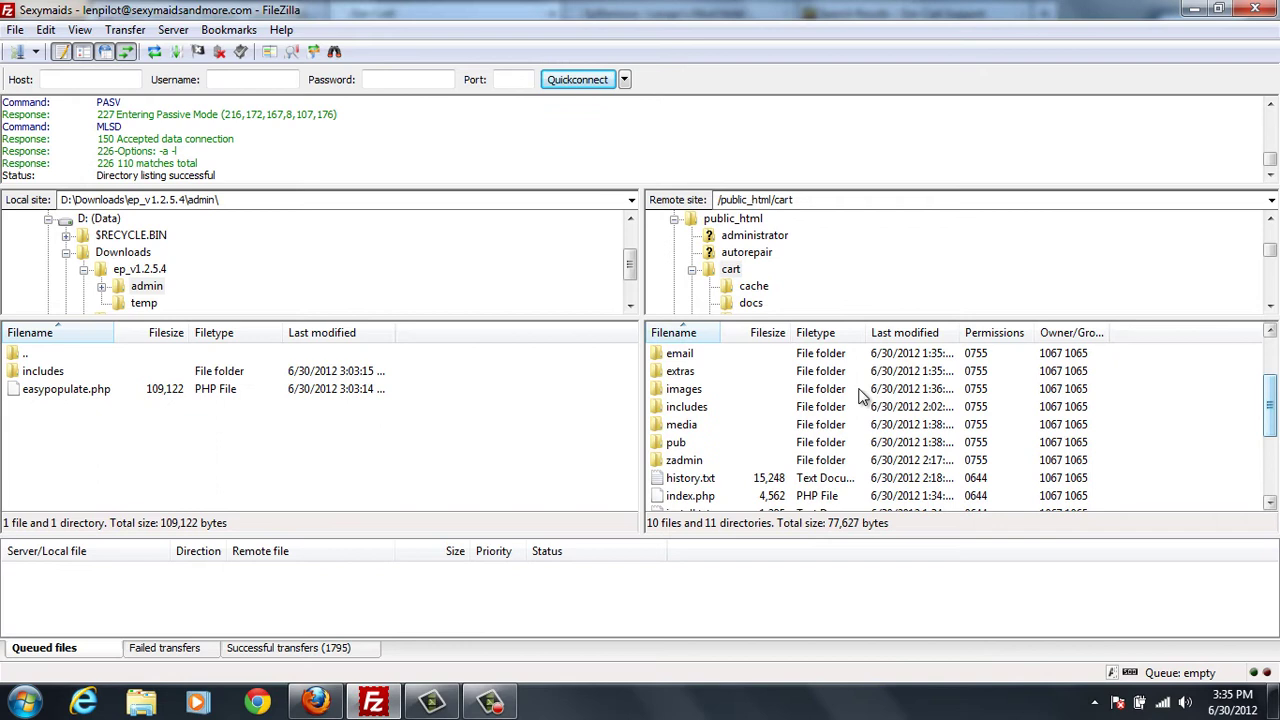
double_click(685, 462)
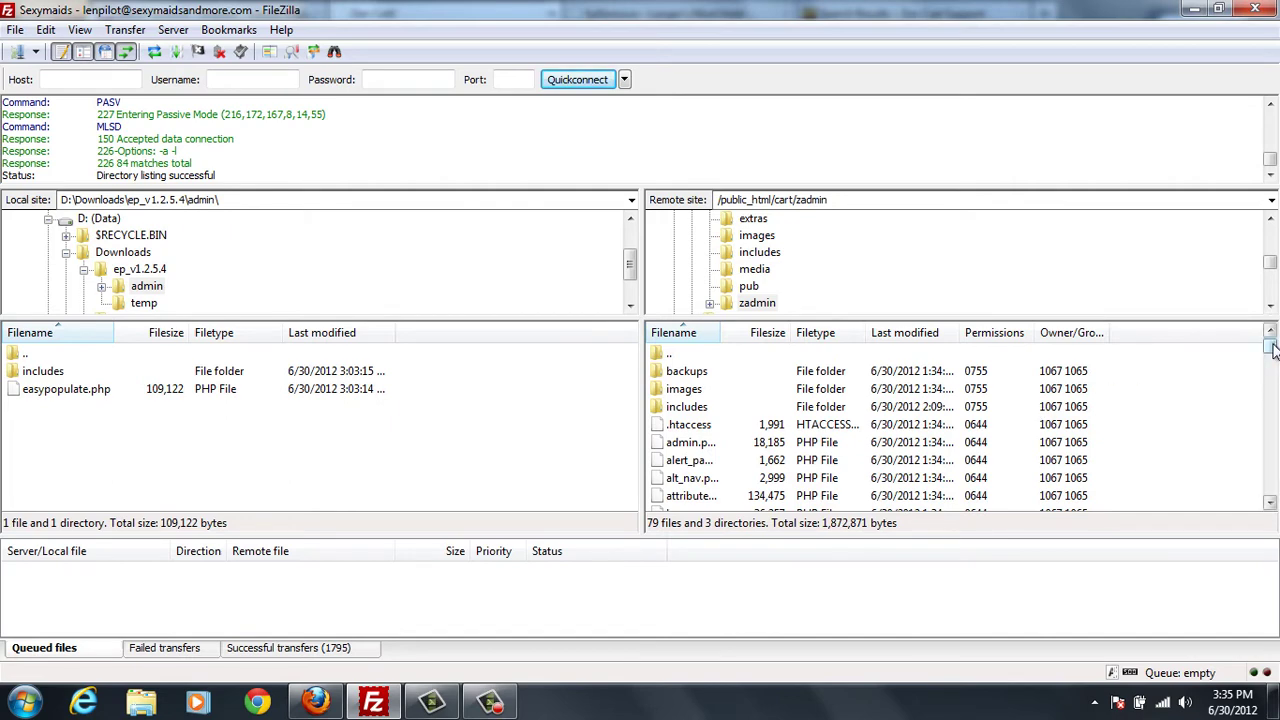
left_click_drag(1273, 347, 1273, 388)
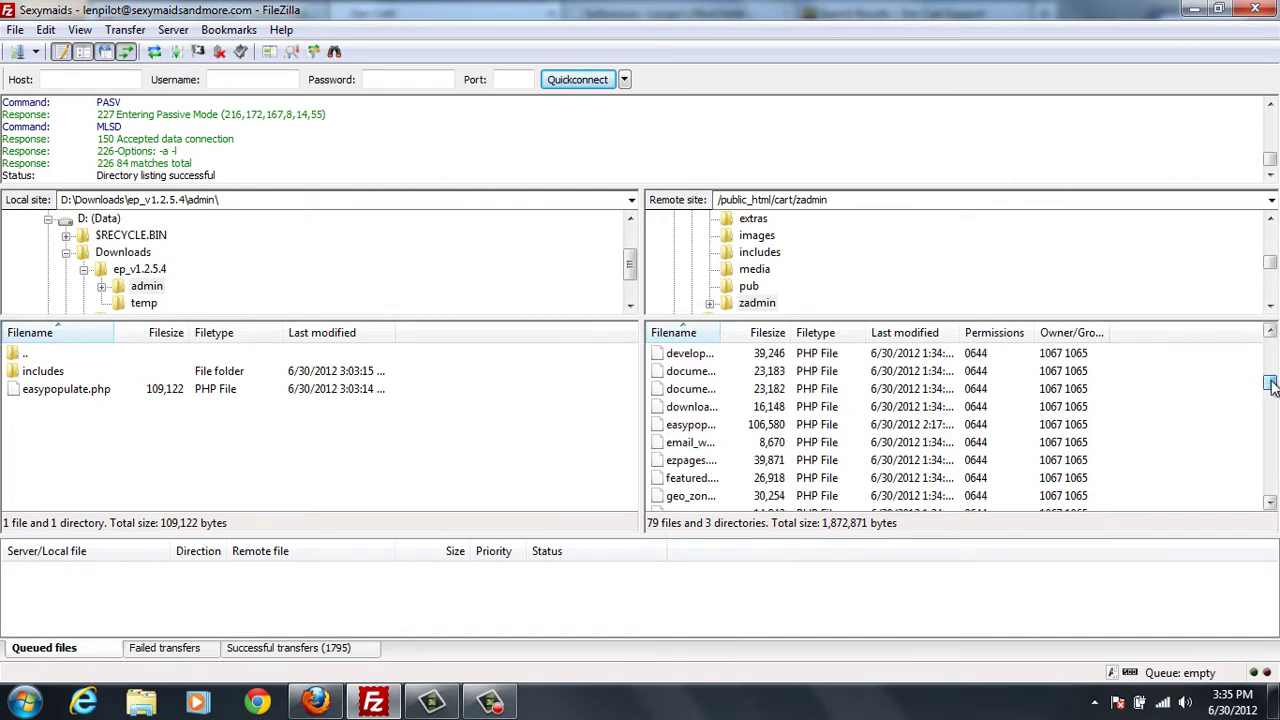
Delete easypopulate.php from the server's zadmin folder.
right_click(750, 428)
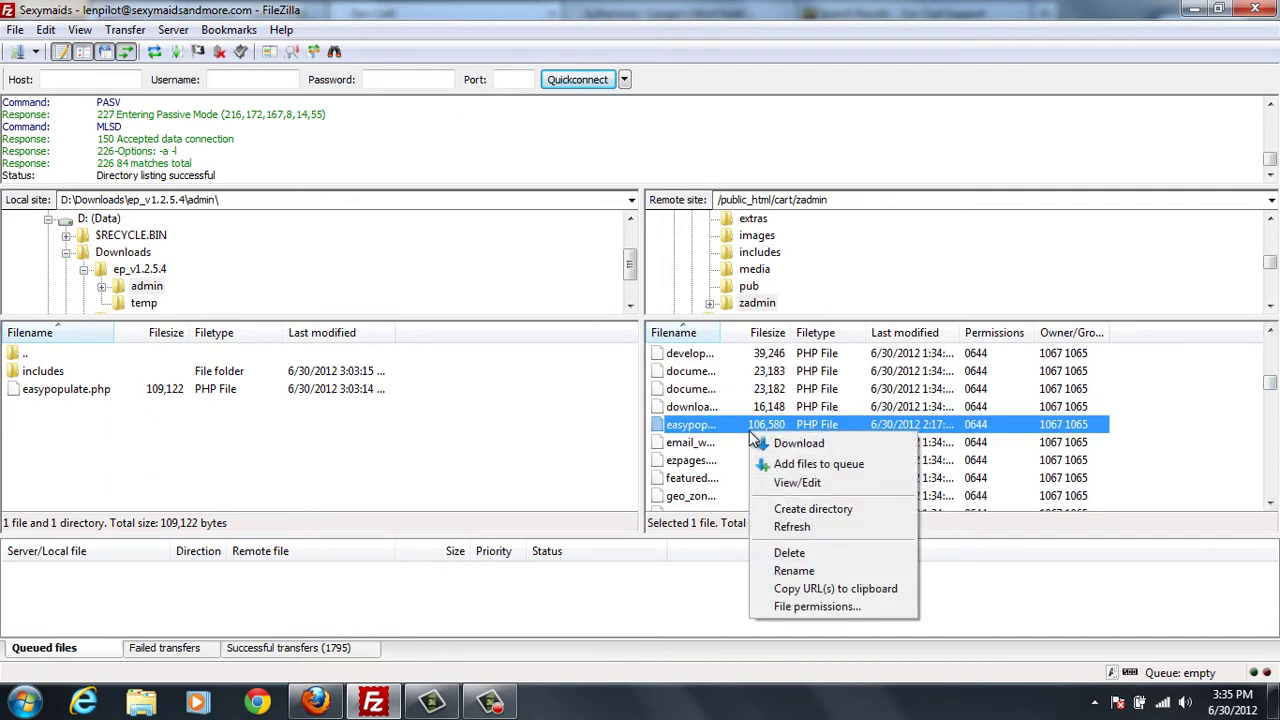
left_click(789, 554)
left_click(606, 415)
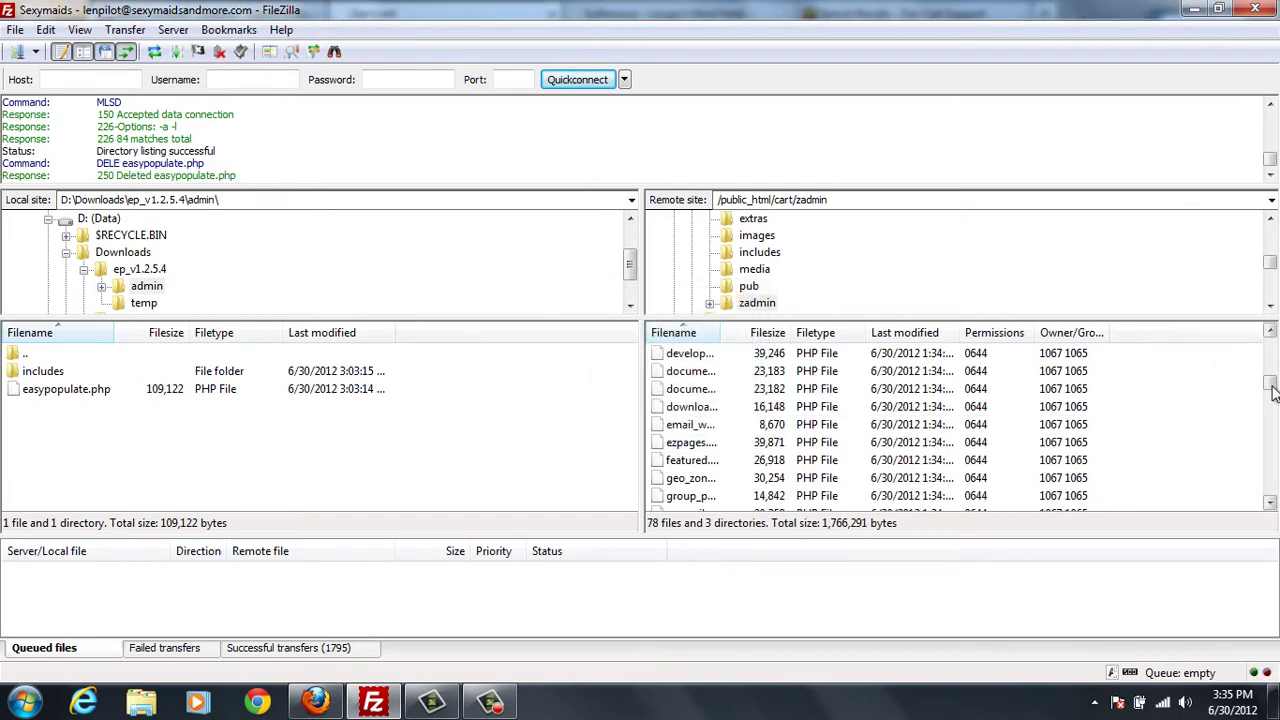
Open includes/boxes/extra_boxes in both the local and server panes.
left_click_drag(1271, 388, 1271, 345)
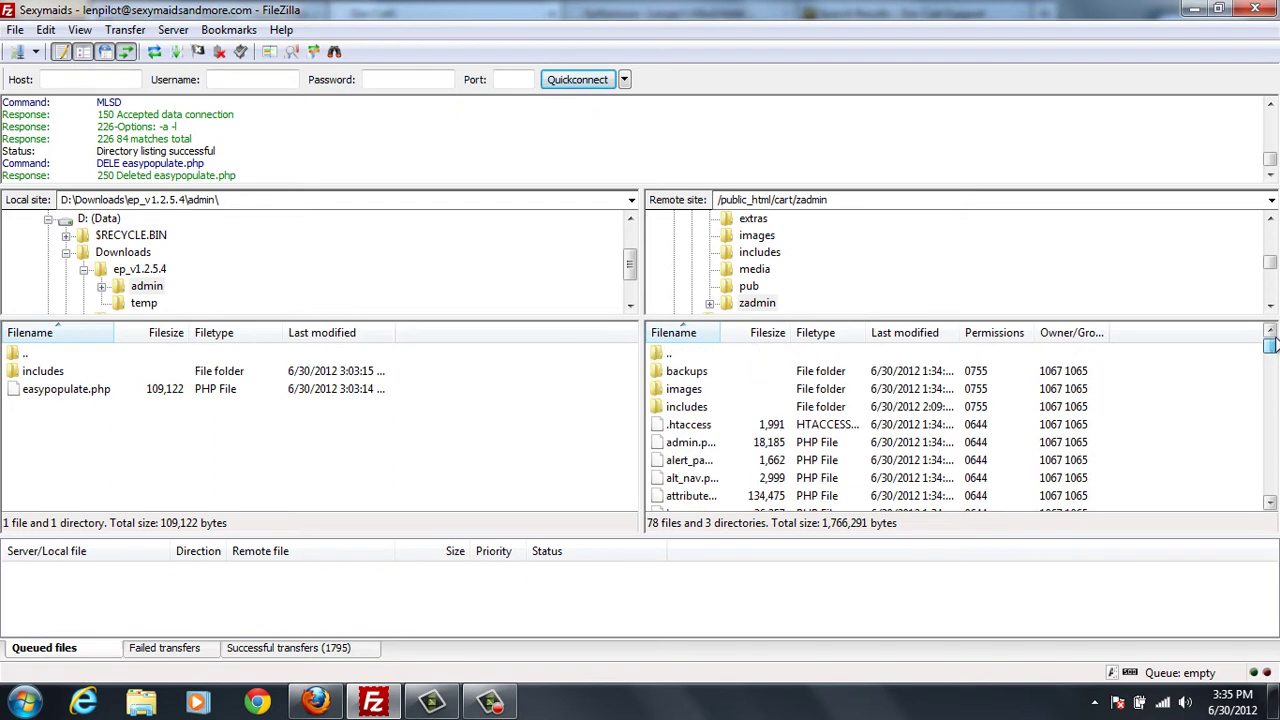
double_click(672, 410)
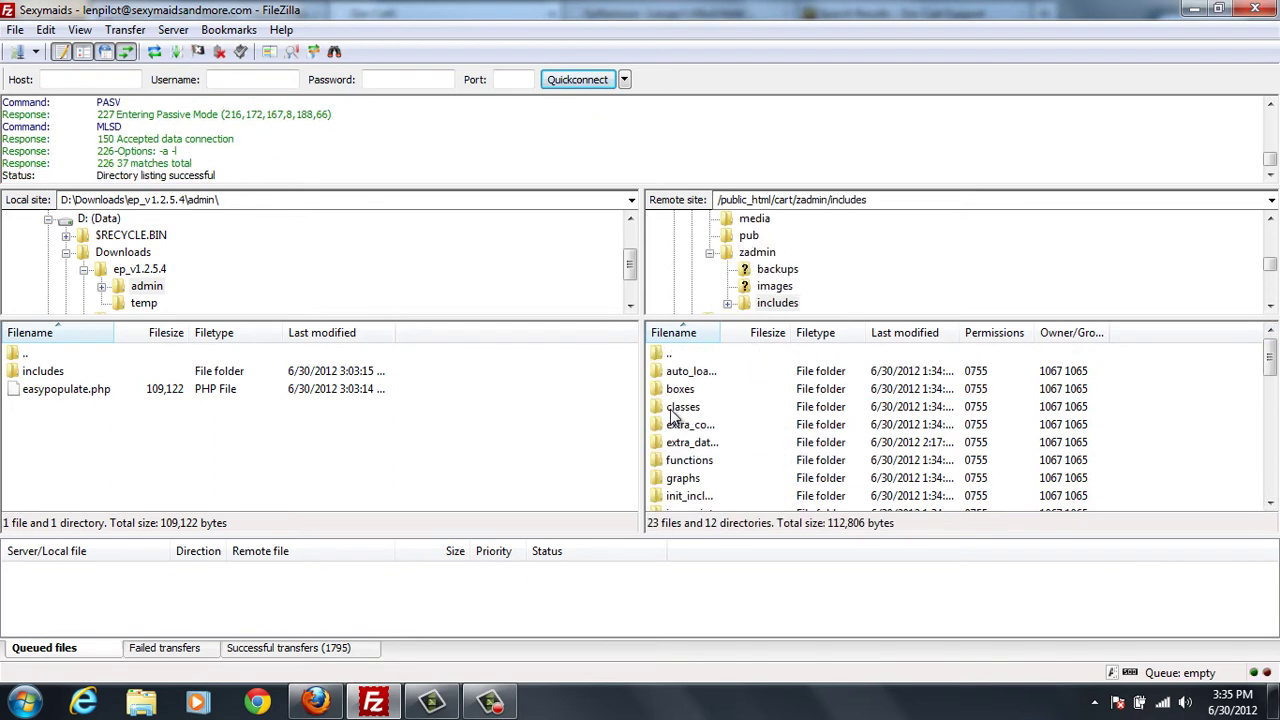
left_click(208, 375)
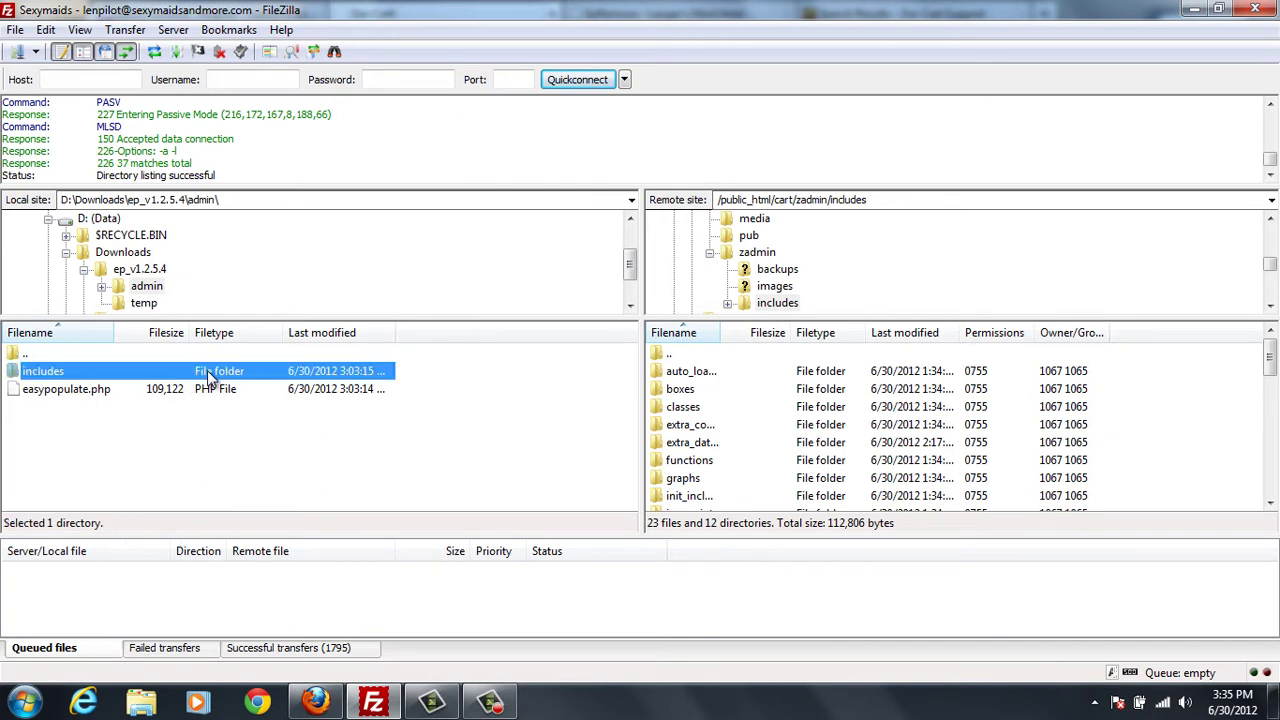
double_click(210, 377)
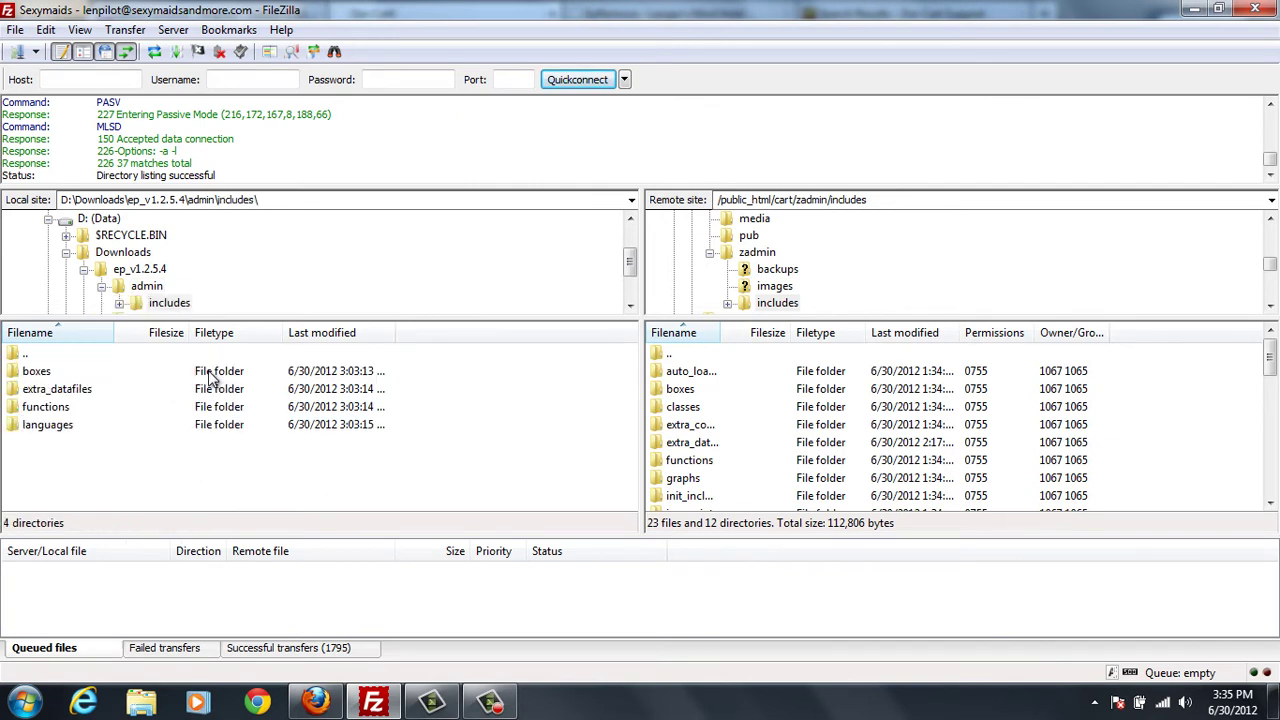
double_click(678, 389)
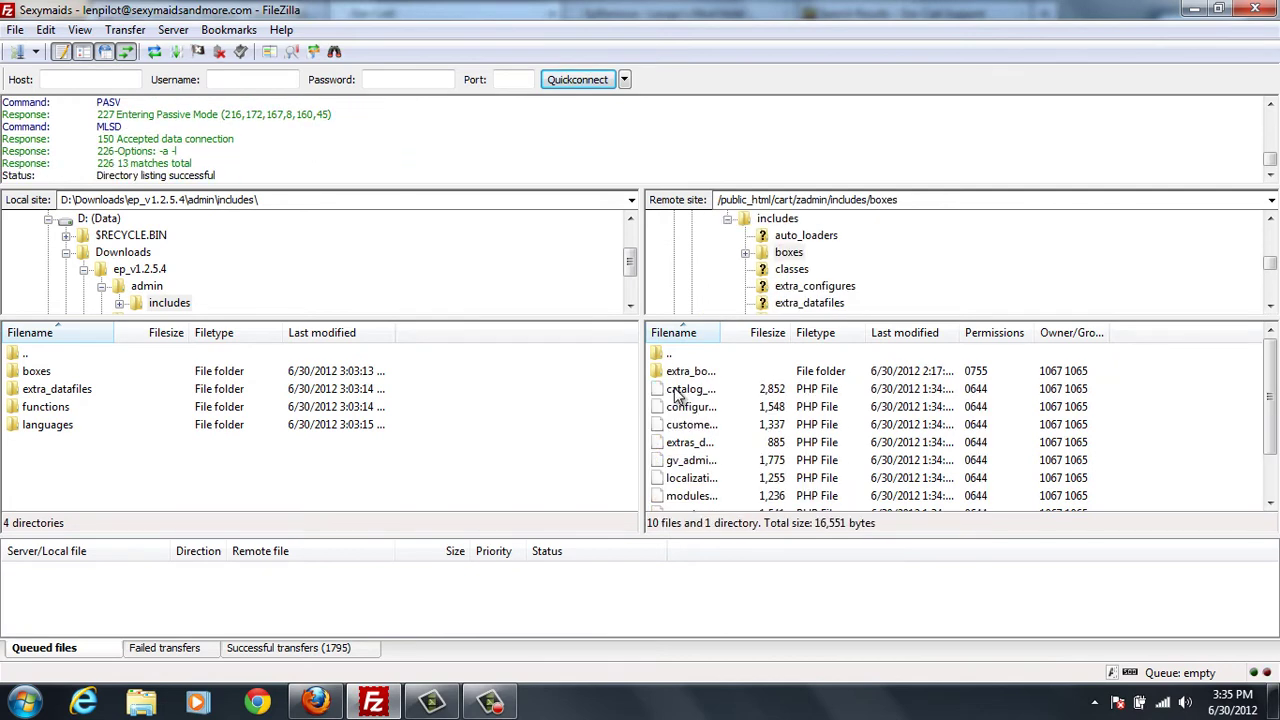
double_click(206, 371)
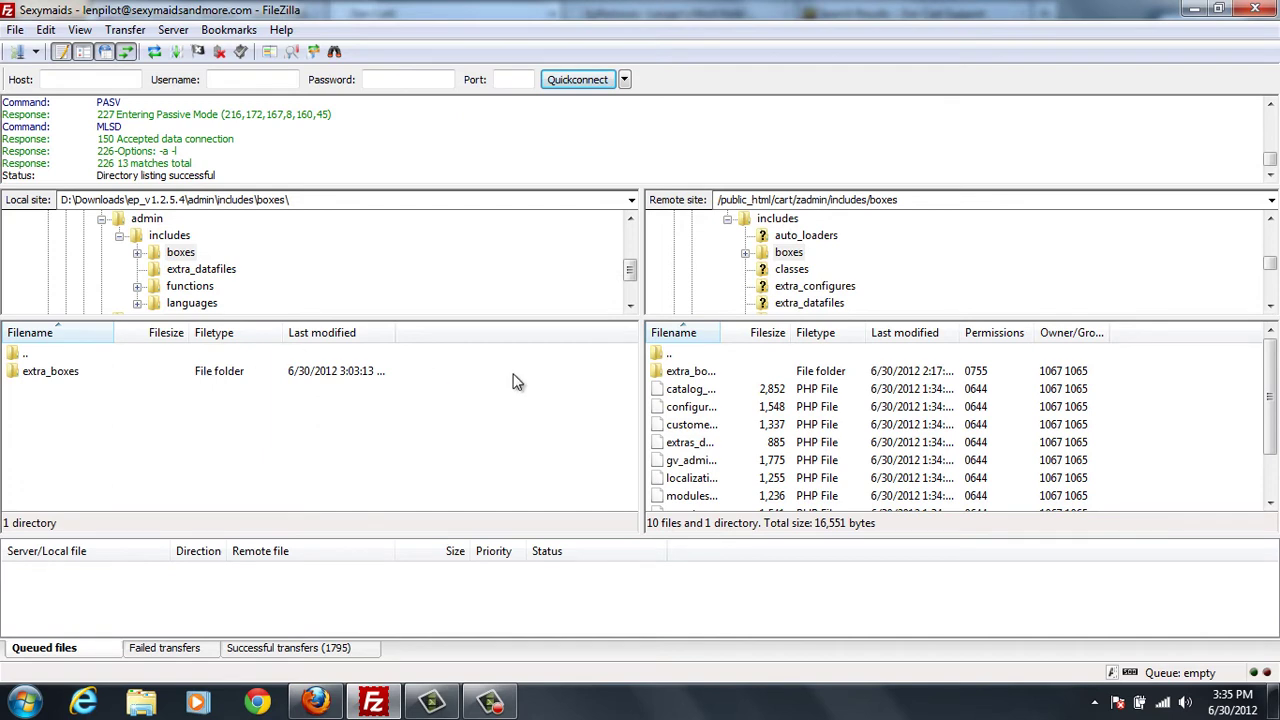
double_click(704, 371)
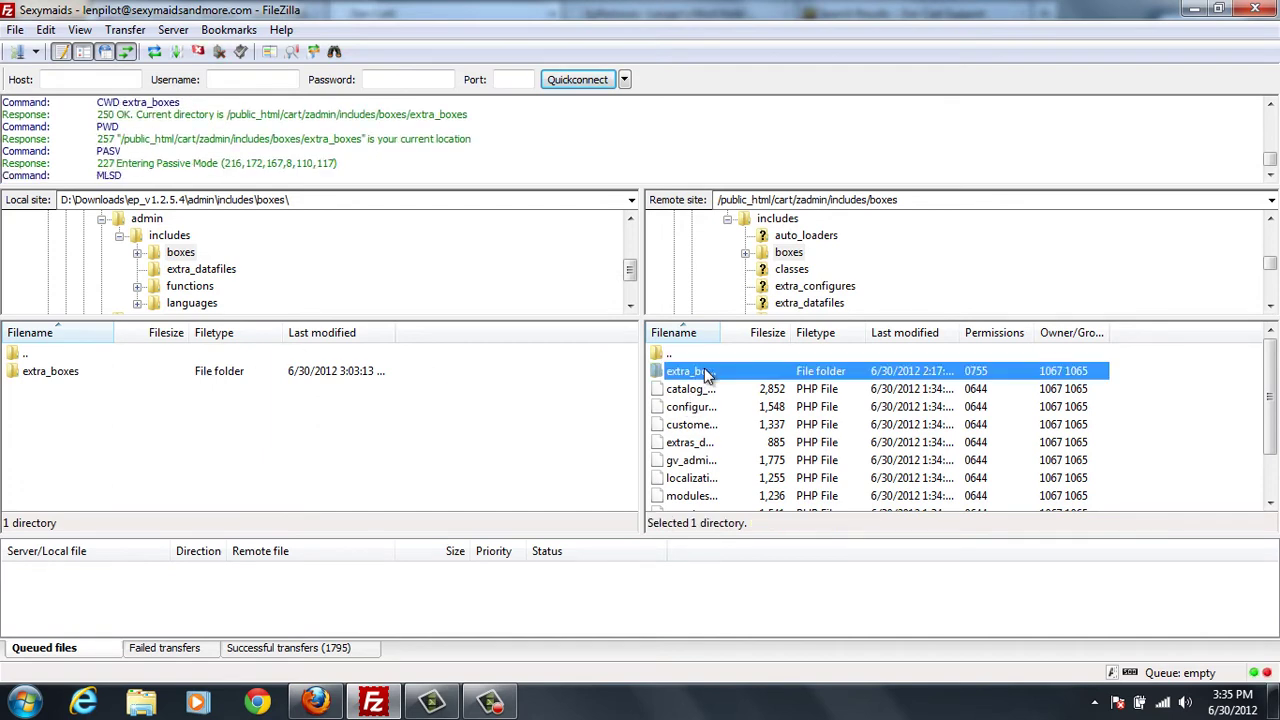
double_click(283, 370)
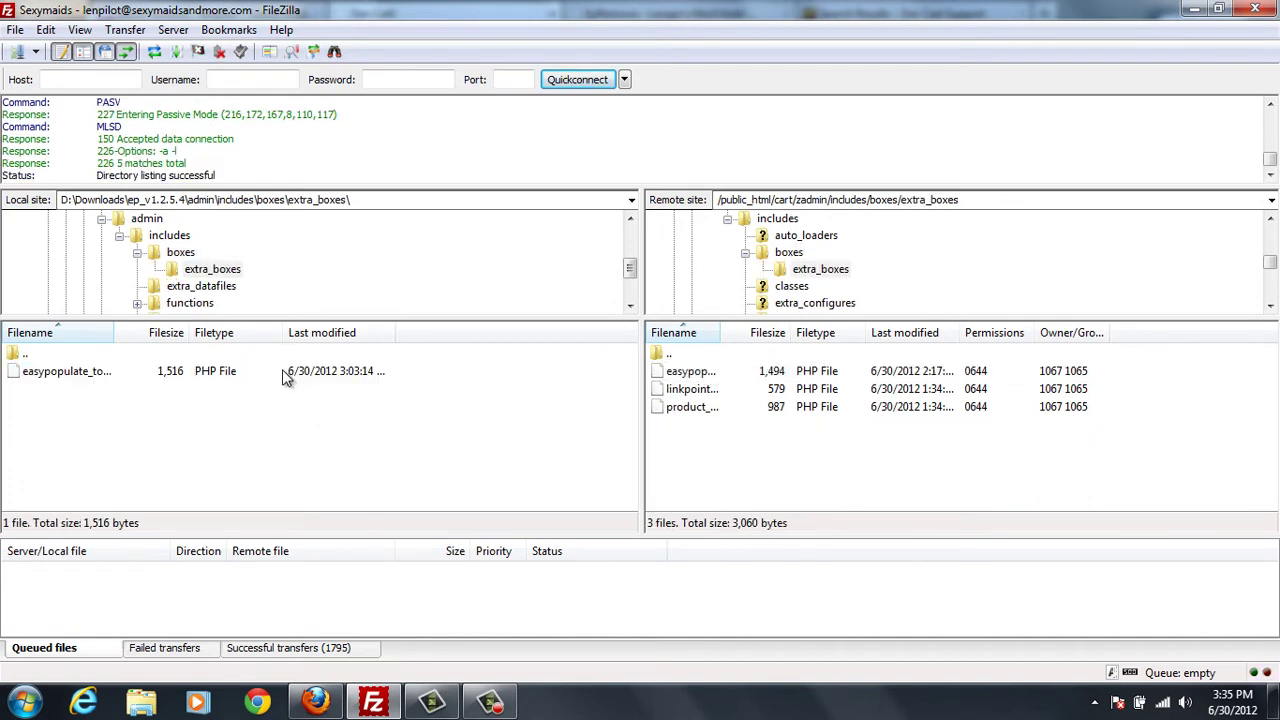
Delete easypopulate_tools_dhtml.php from the server's extra_boxes folder.
right_click(705, 378)
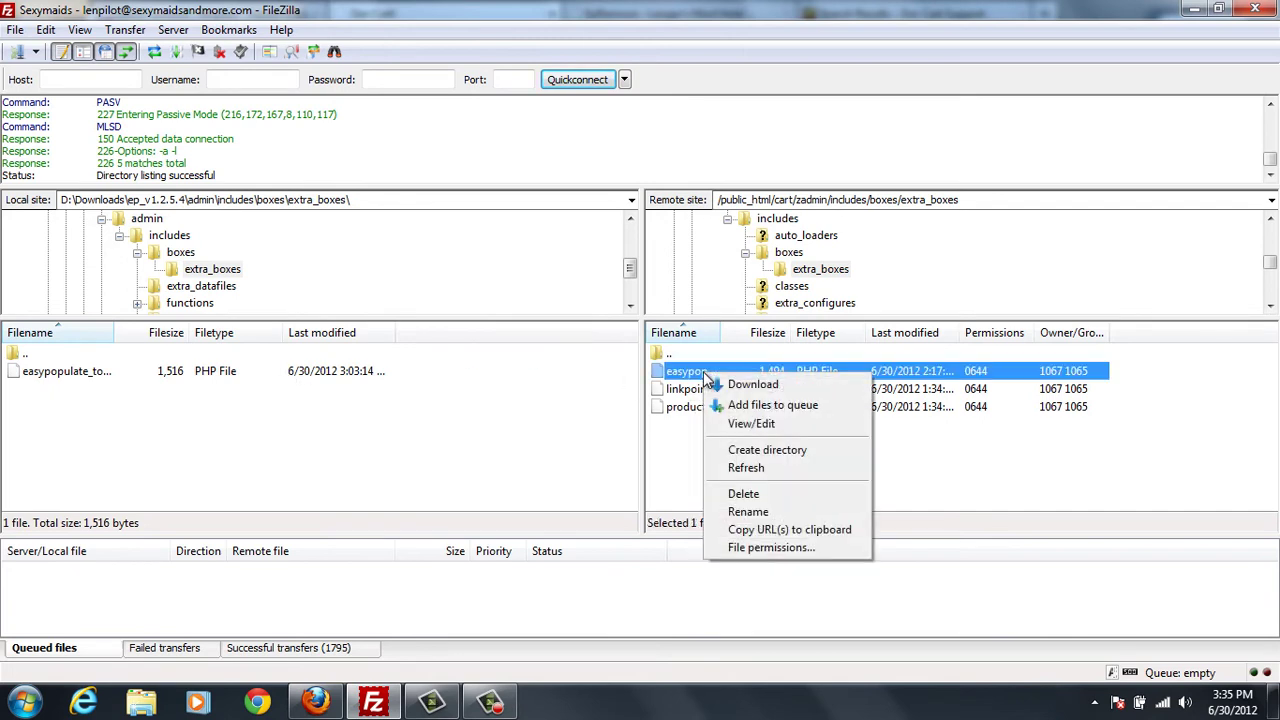
left_click(735, 496)
left_click(639, 419)
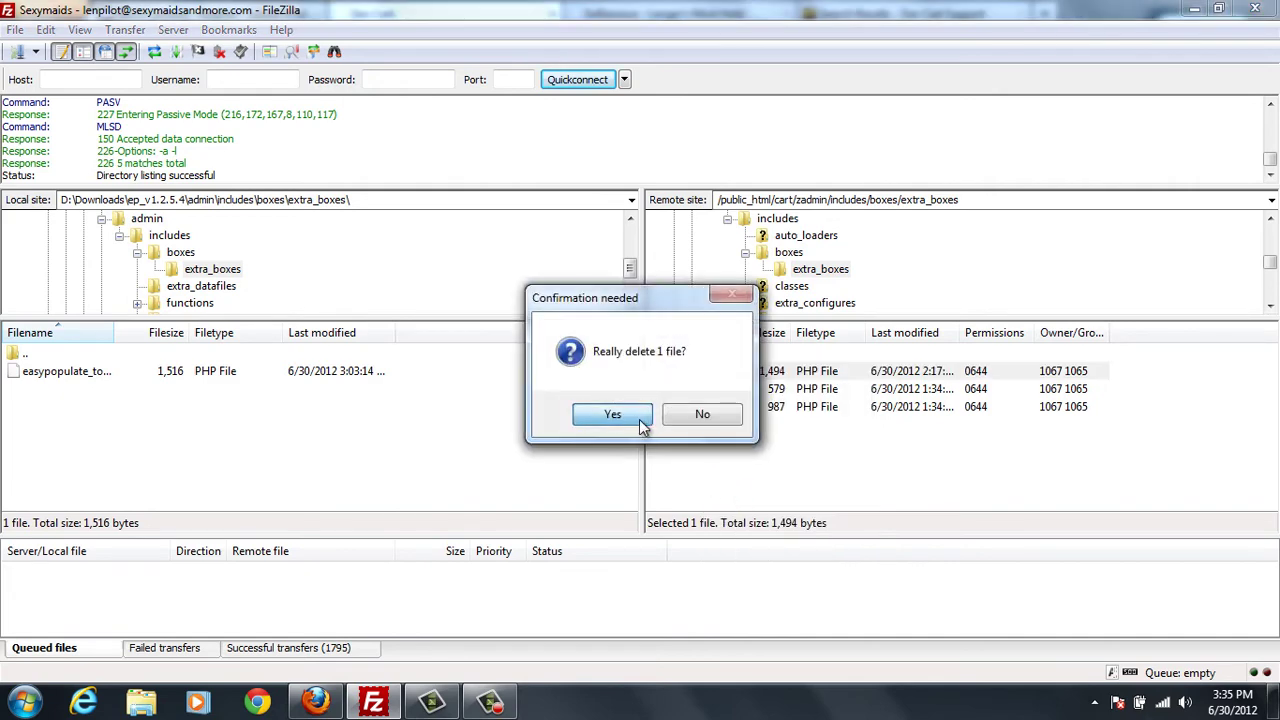
double_click(186, 356)
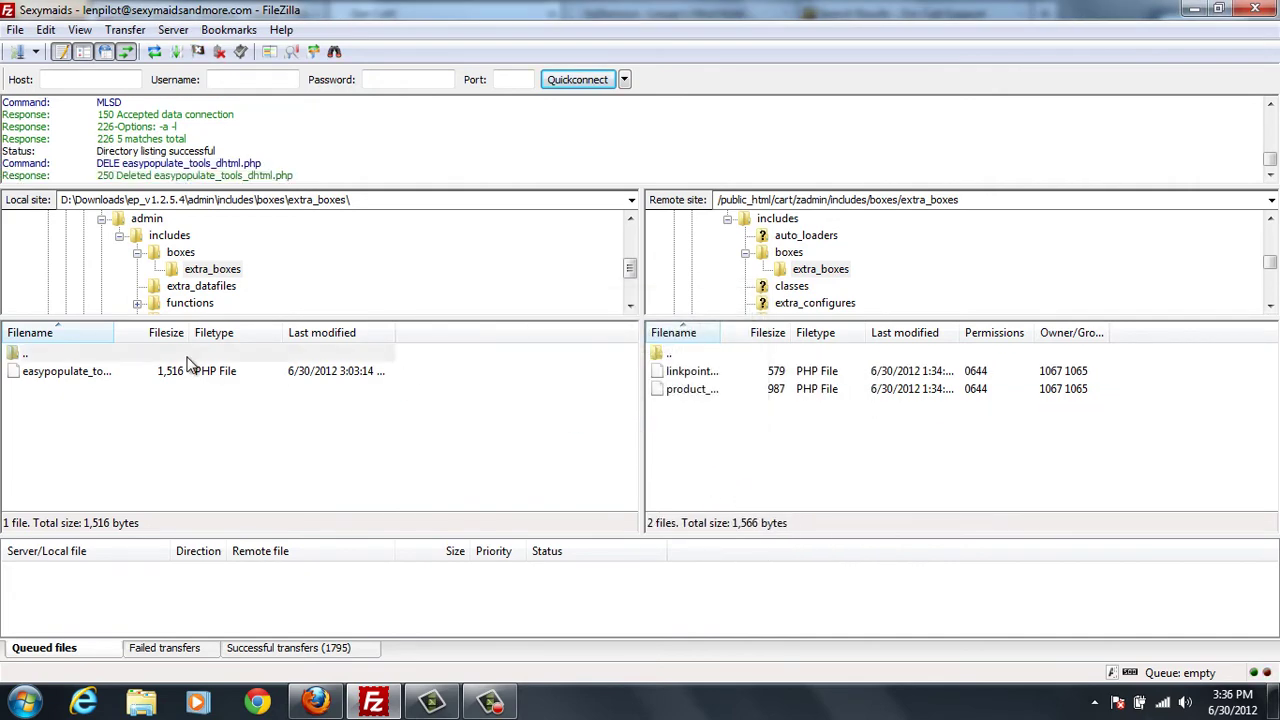
Open includes/extra_datafiles in both the local and server panes.
double_click(186, 356)
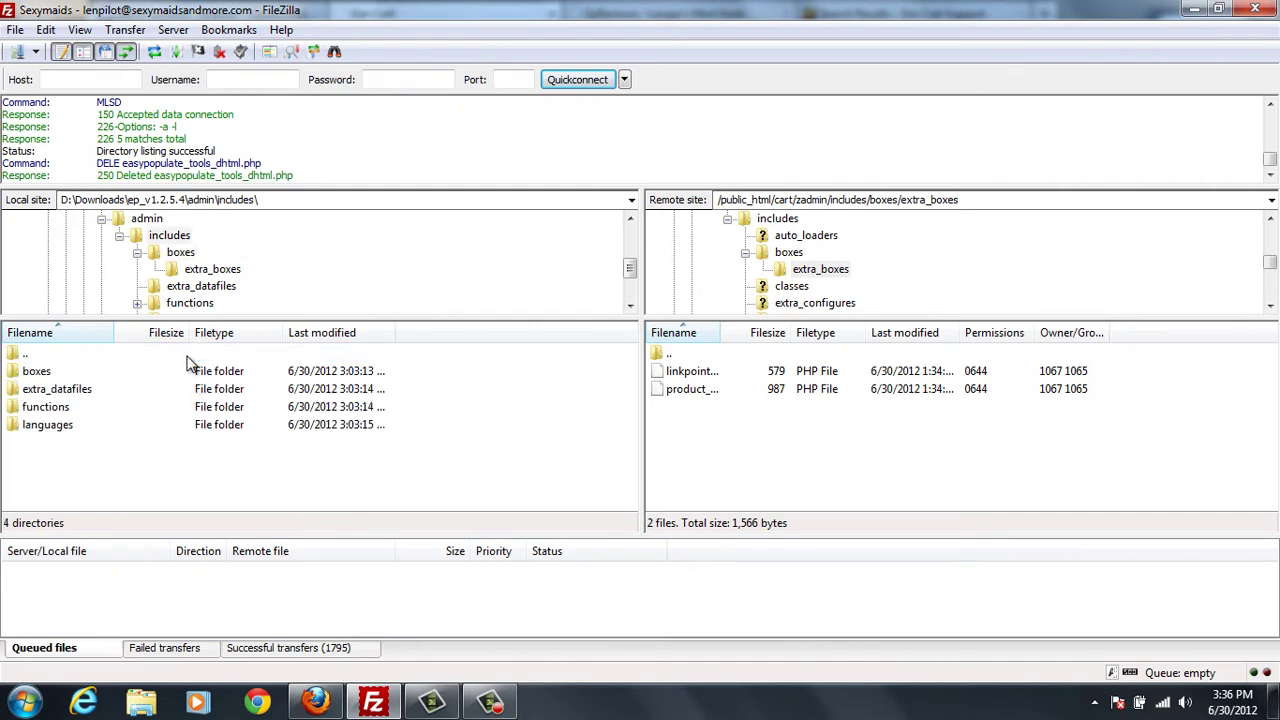
double_click(107, 389)
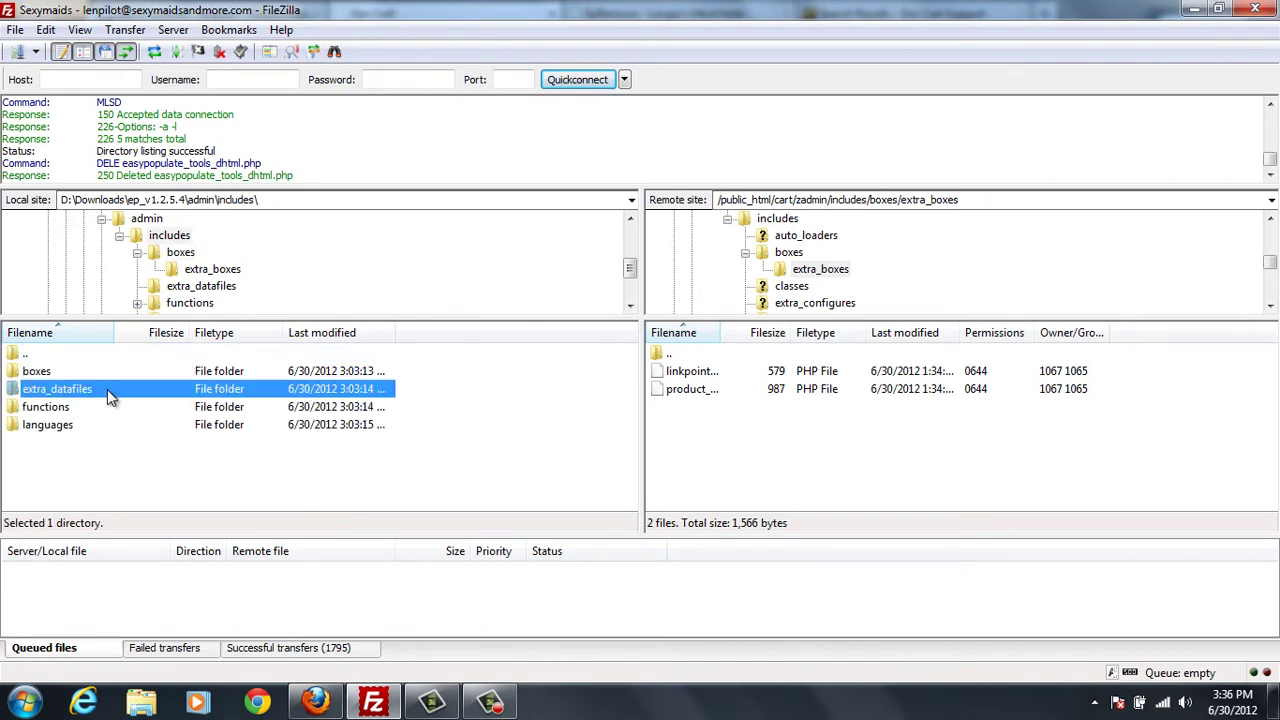
double_click(670, 354)
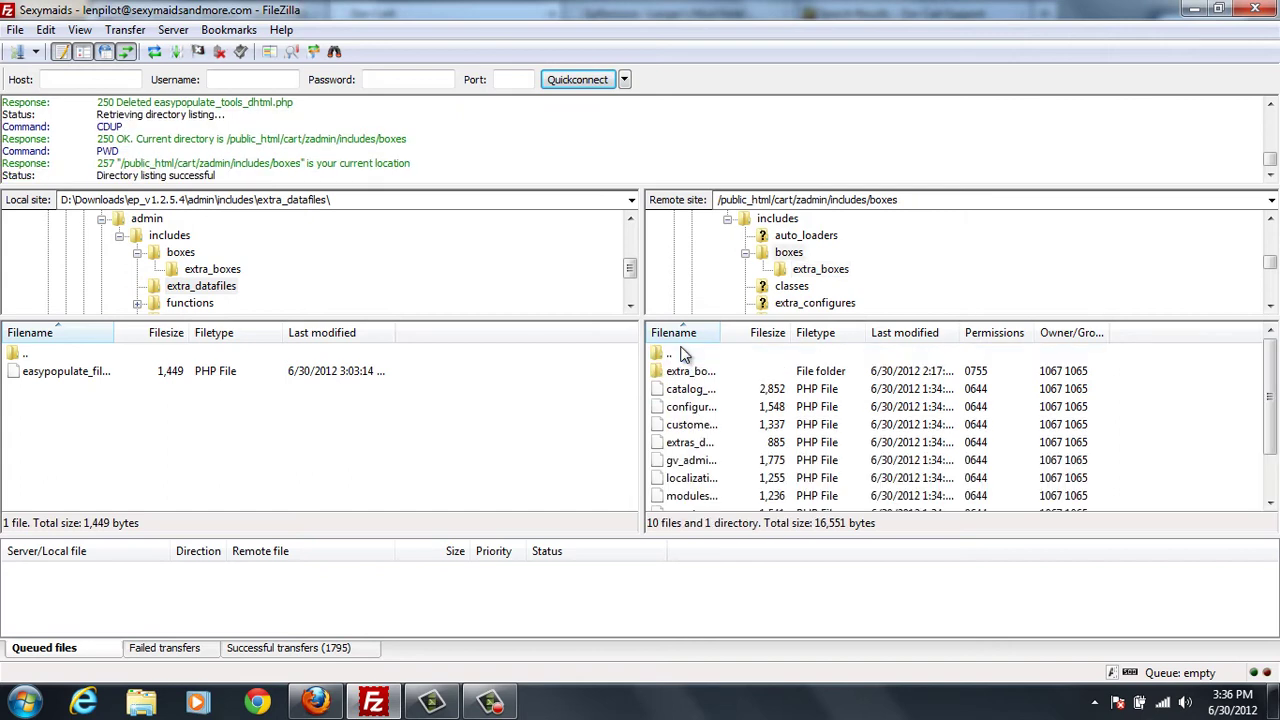
double_click(683, 354)
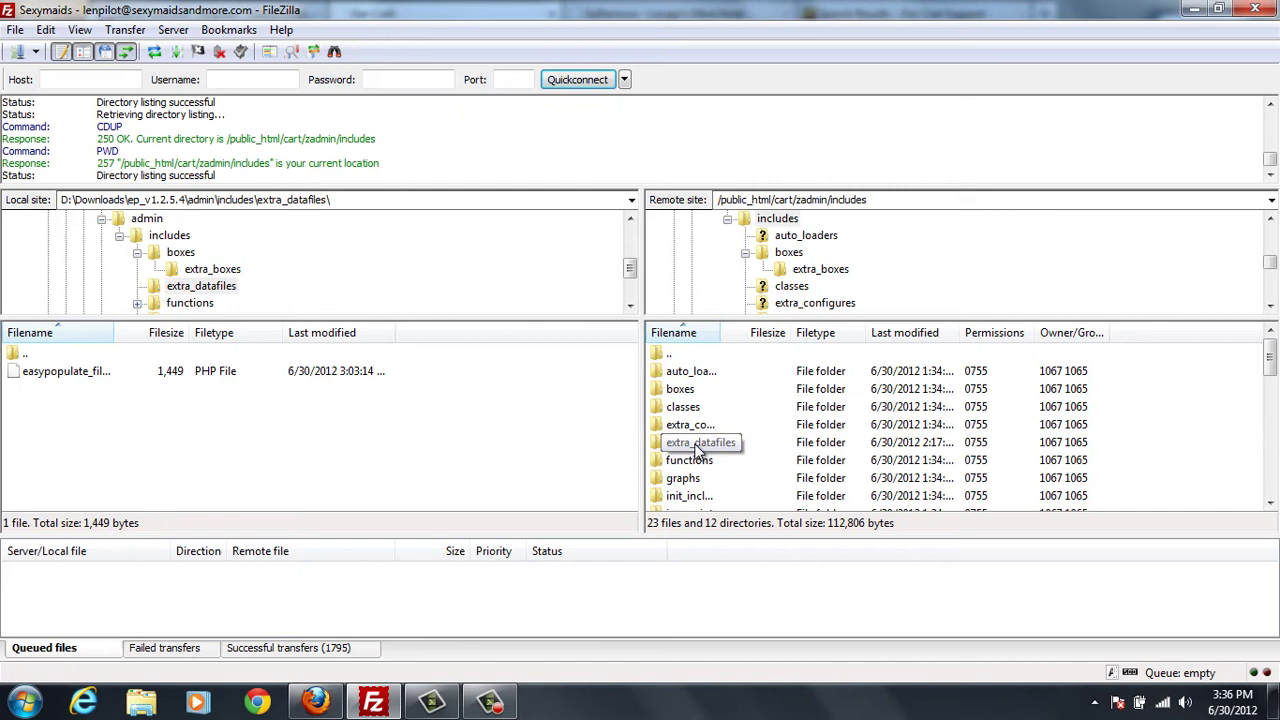
left_click(694, 443)
double_click(694, 443)
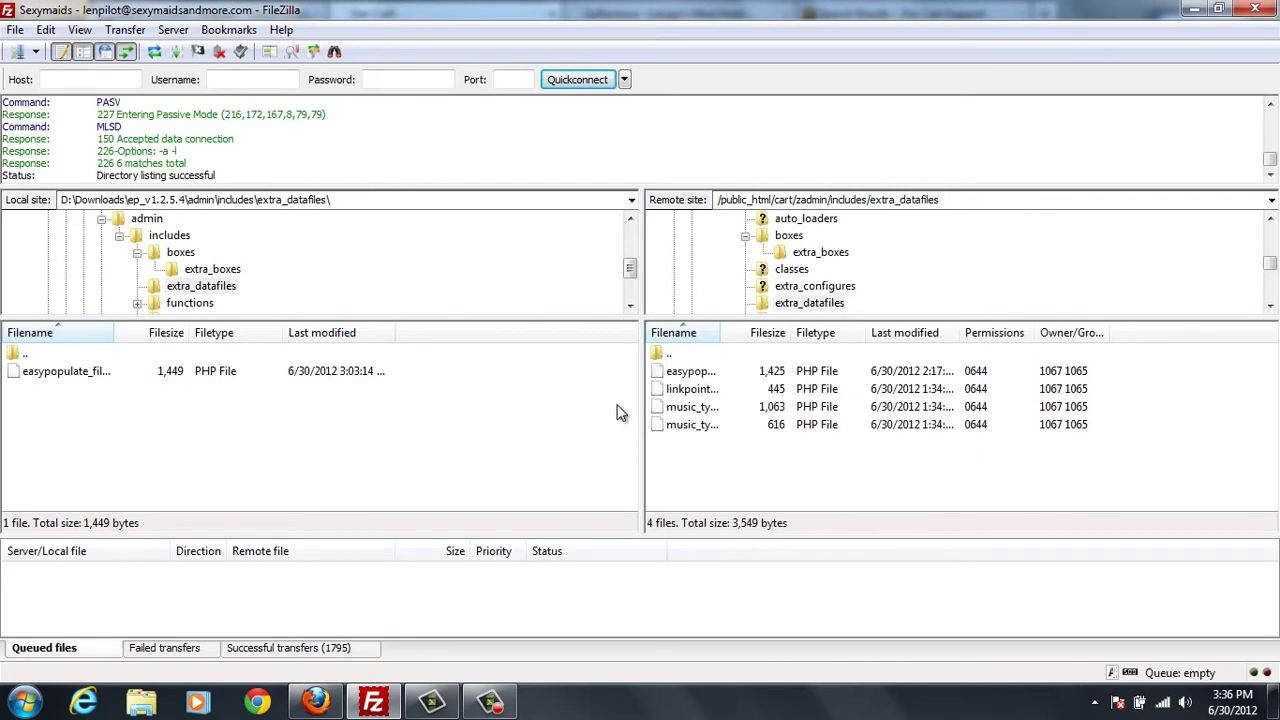
Delete easypopulate_filenames.php from the server's extra_datafiles folder.
right_click(707, 376)
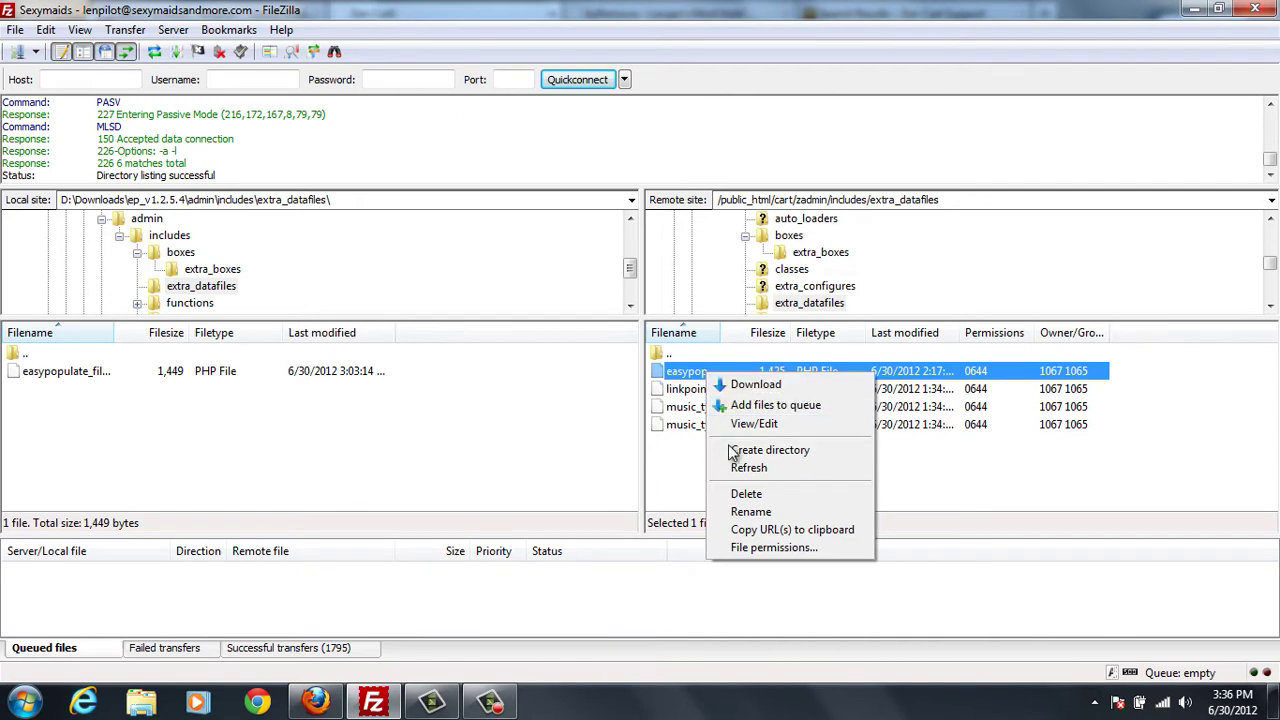
left_click(738, 495)
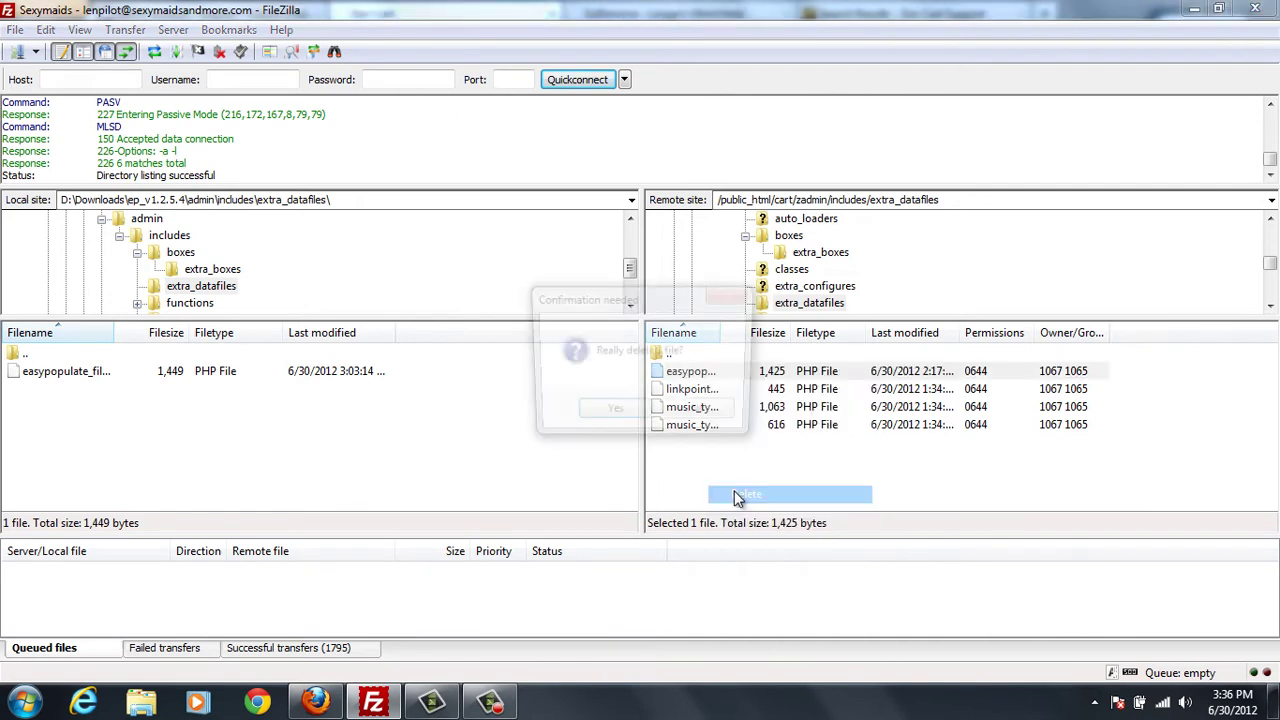
left_click(631, 415)
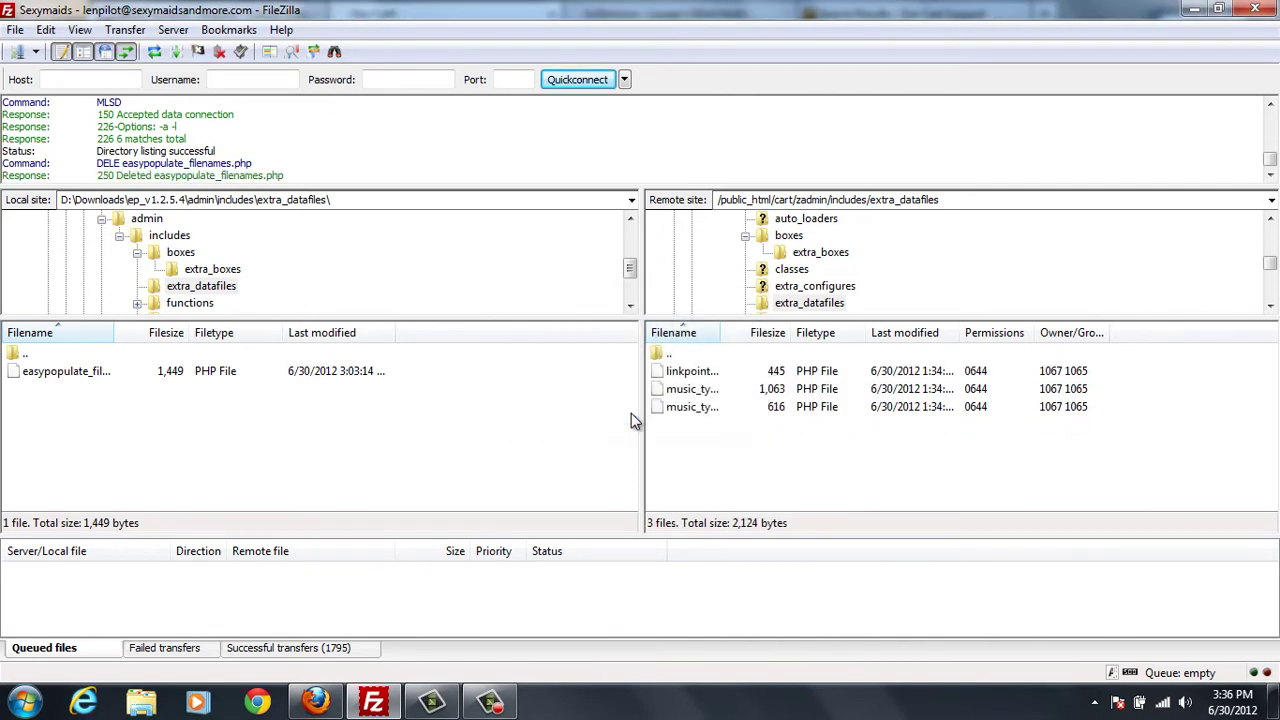
Open includes/functions/extra_functions in both the local and server panes.
double_click(291, 356)
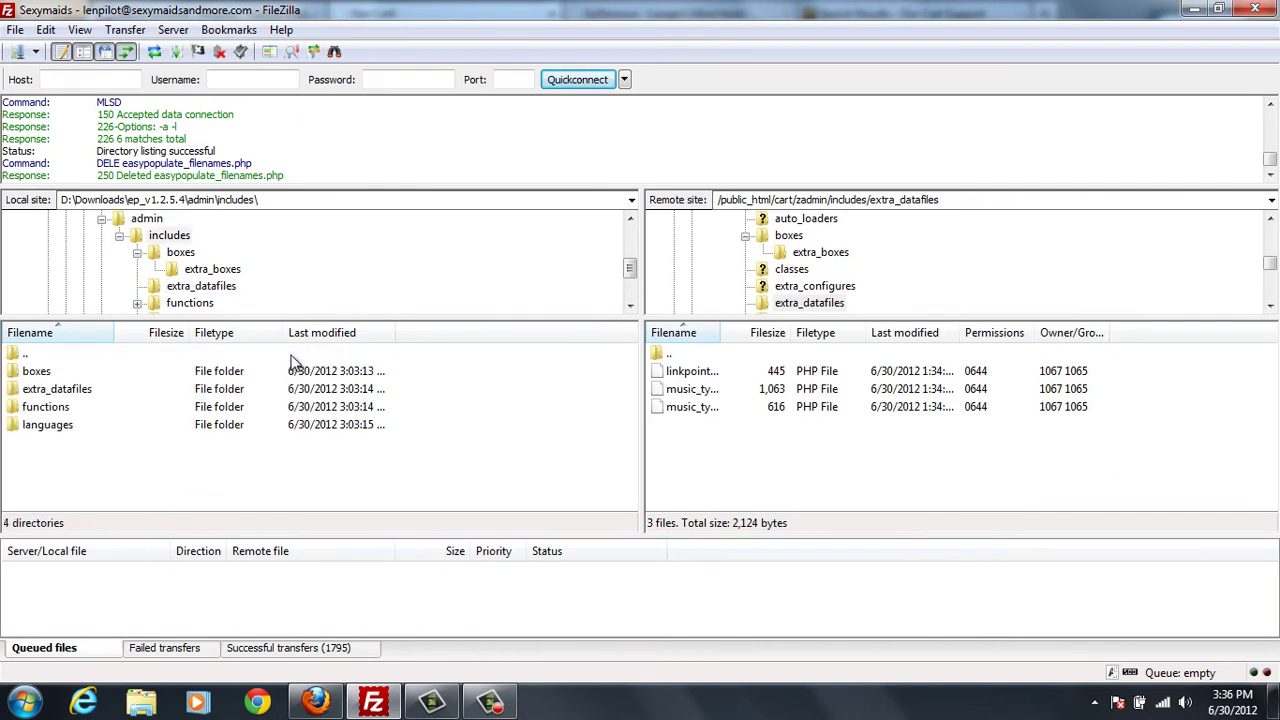
double_click(50, 407)
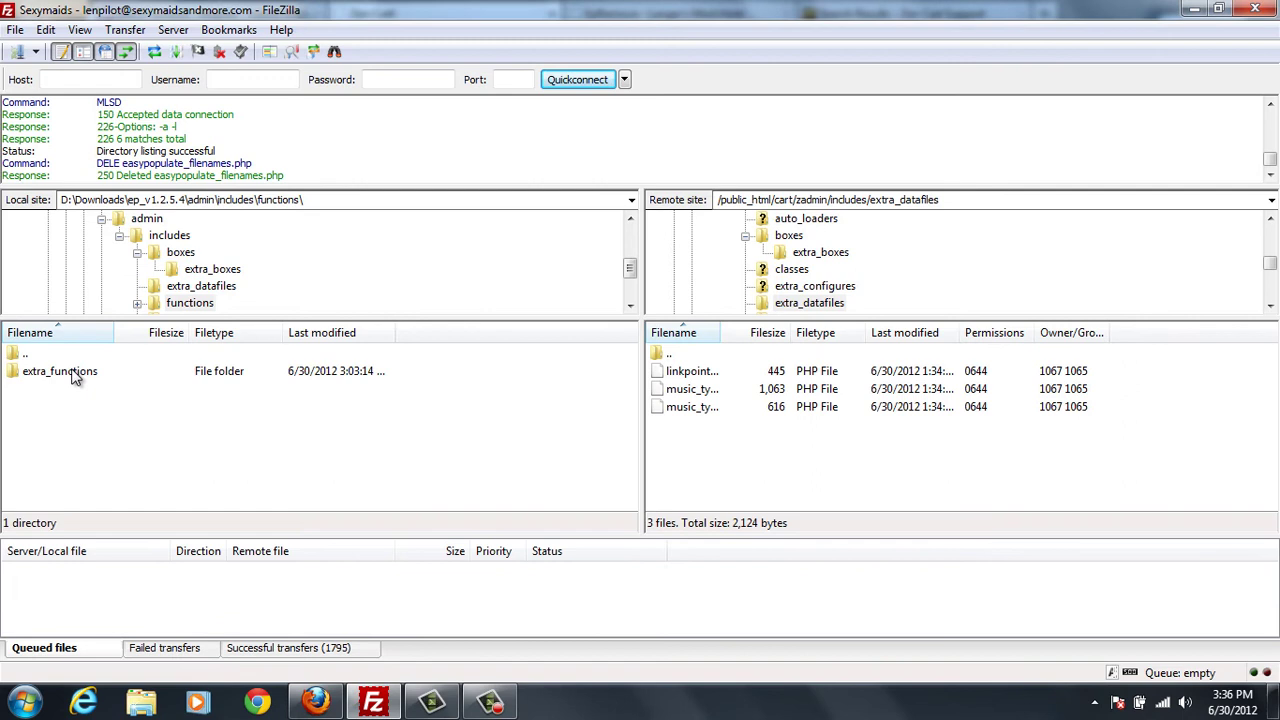
double_click(71, 370)
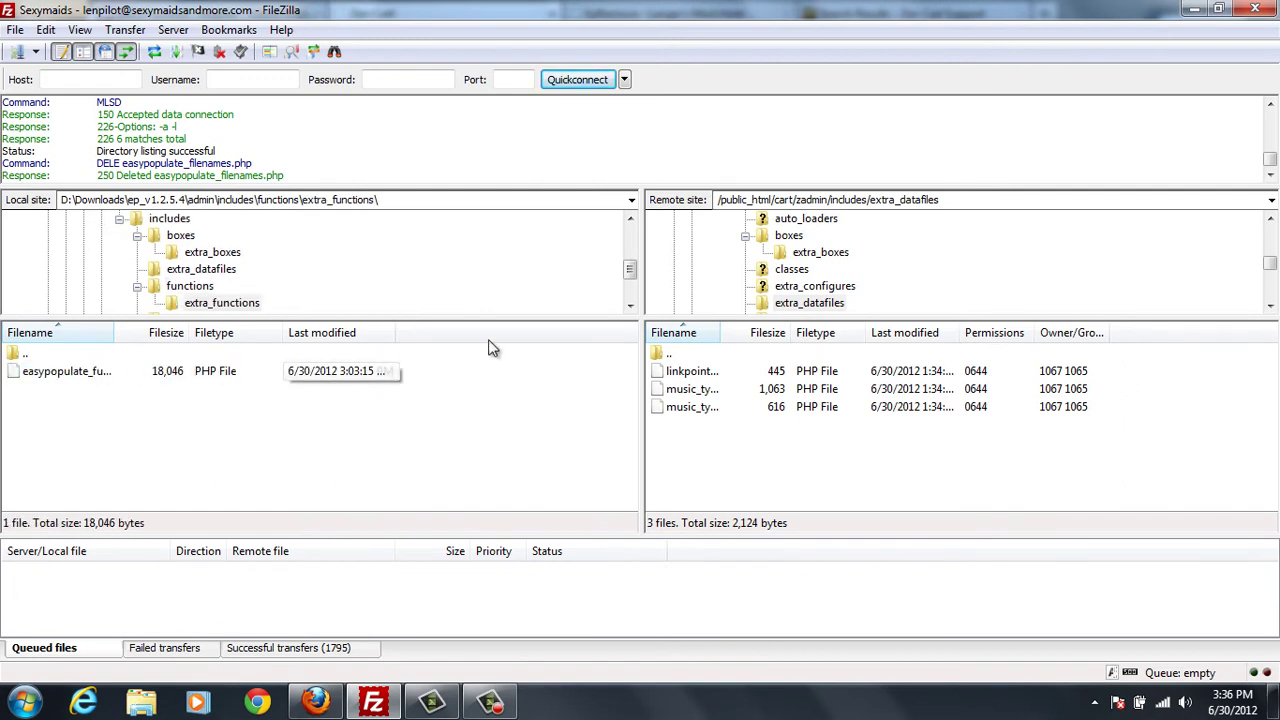
double_click(693, 356)
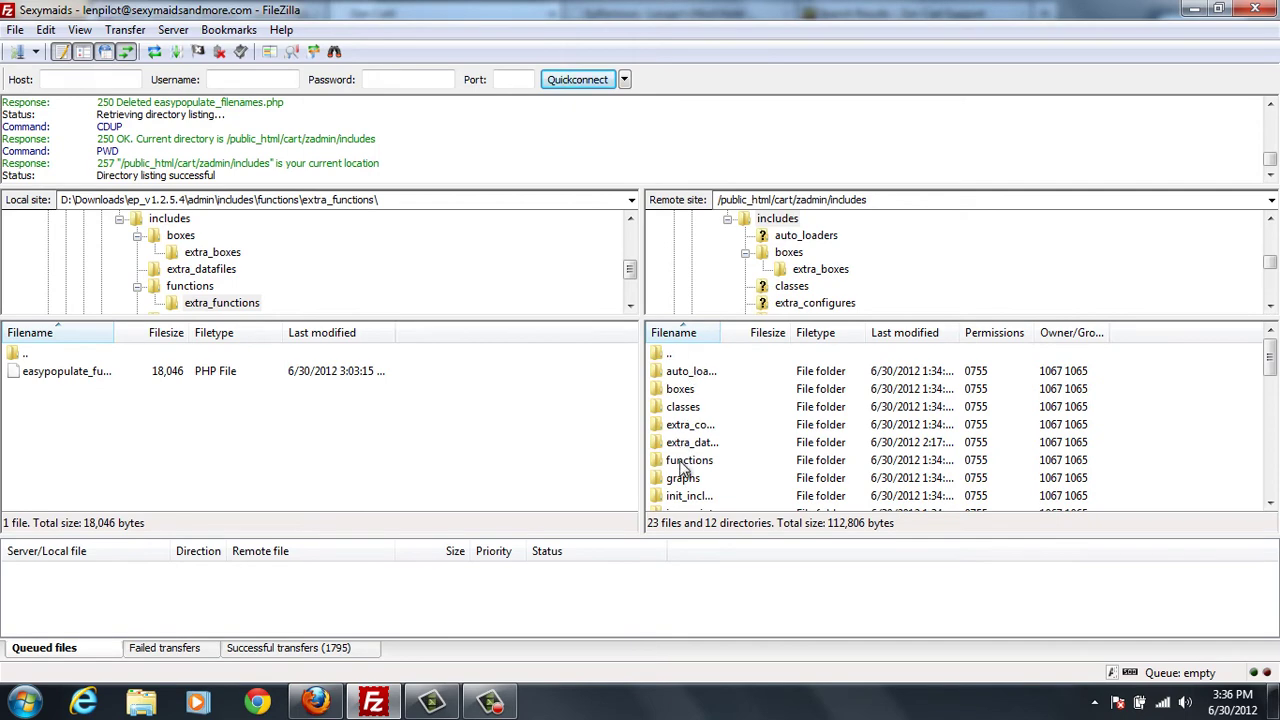
double_click(688, 460)
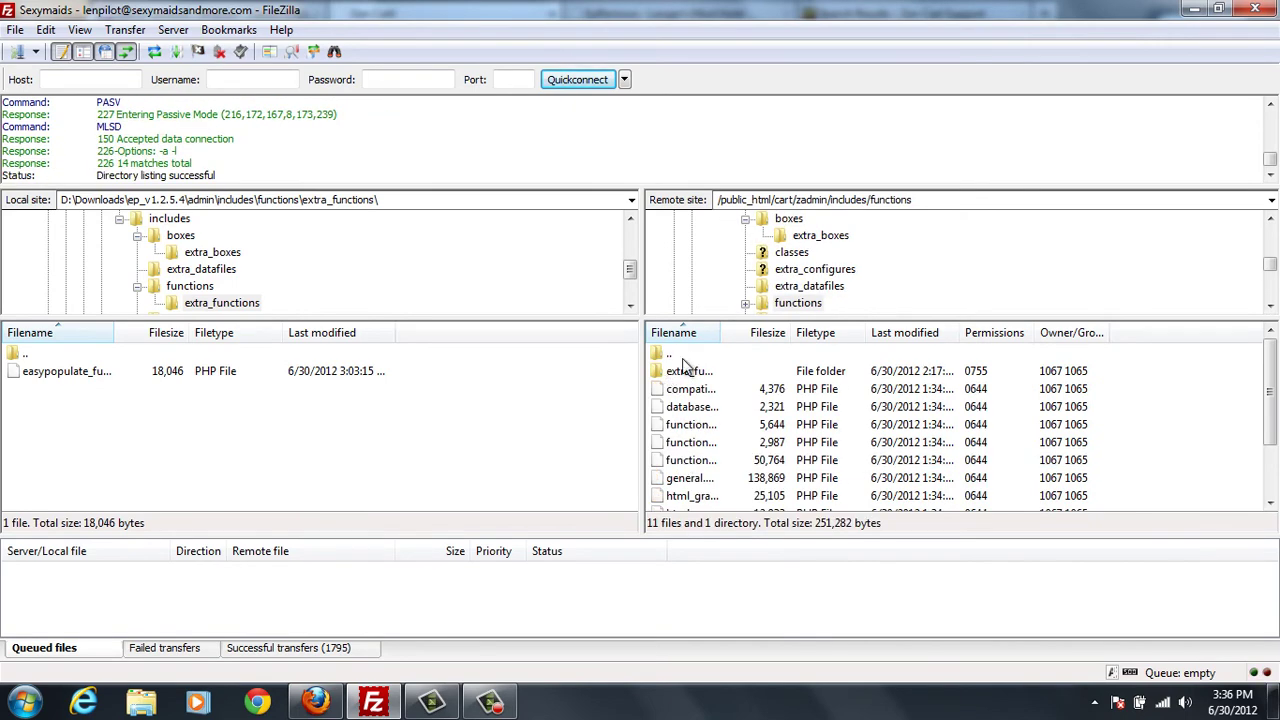
double_click(686, 374)
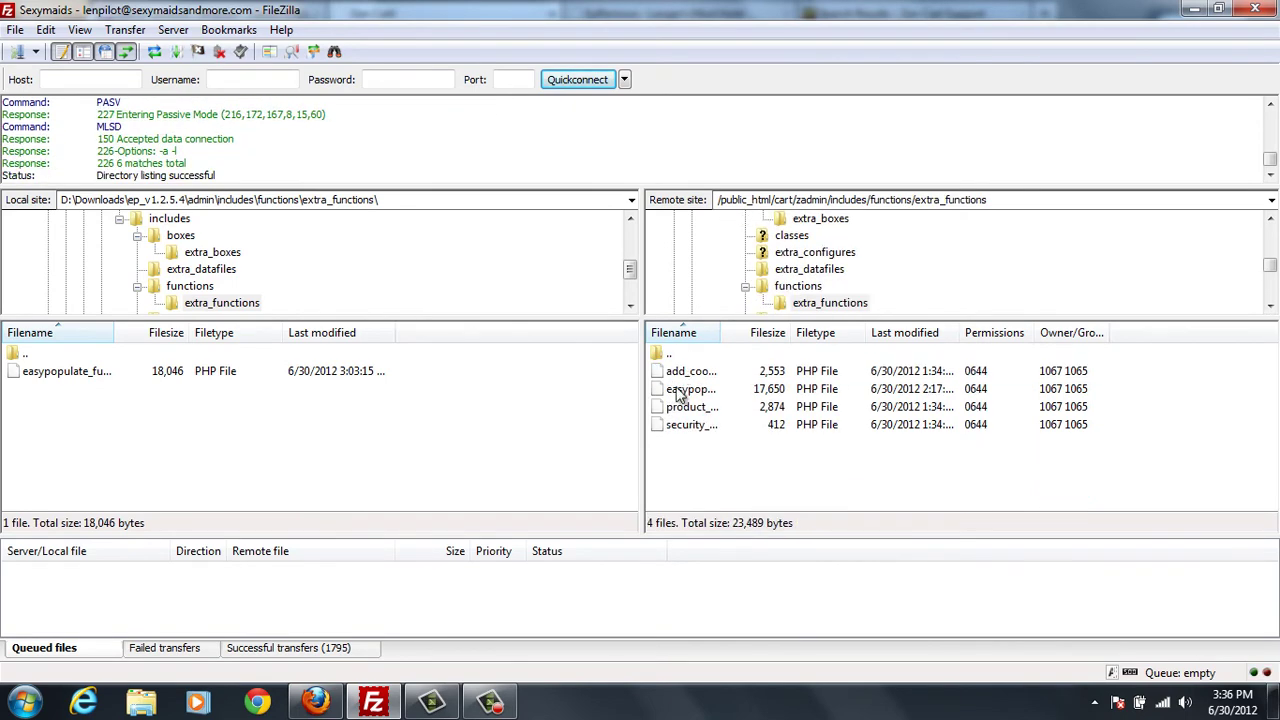
Delete easypopulate_functions.php from the server's extra_functions folder.
right_click(676, 393)
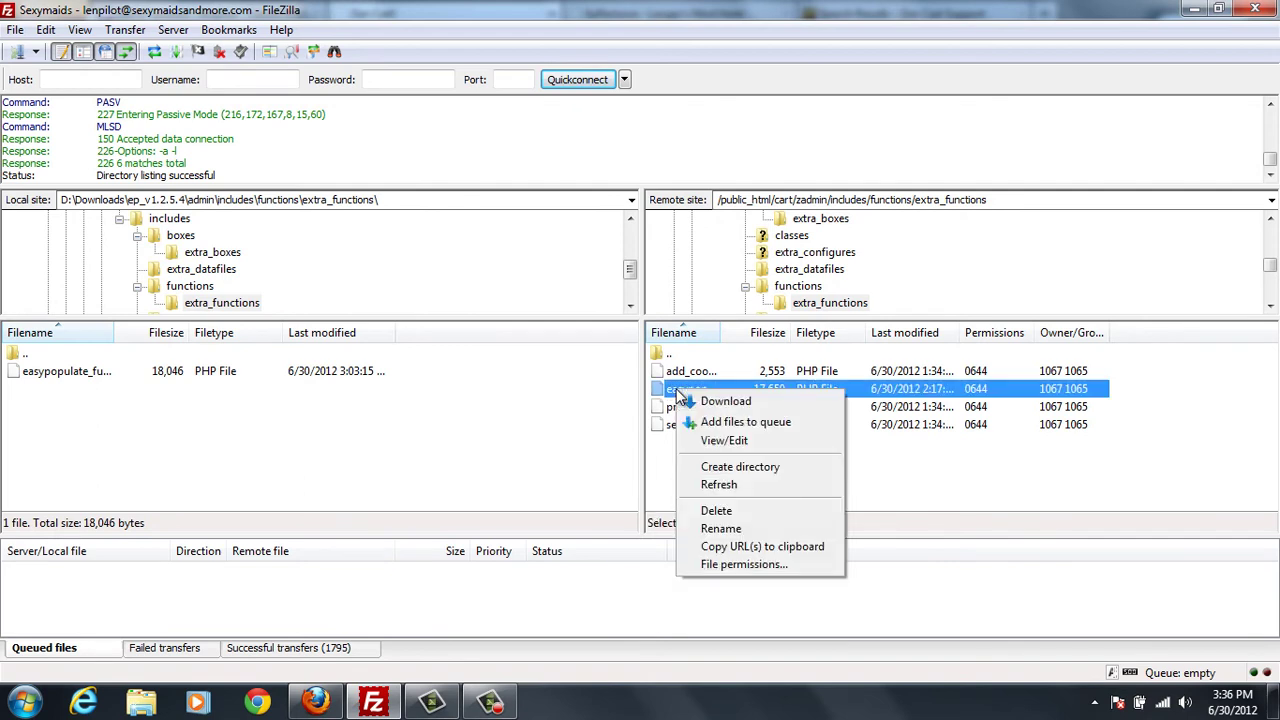
left_click(713, 510)
left_click(614, 419)
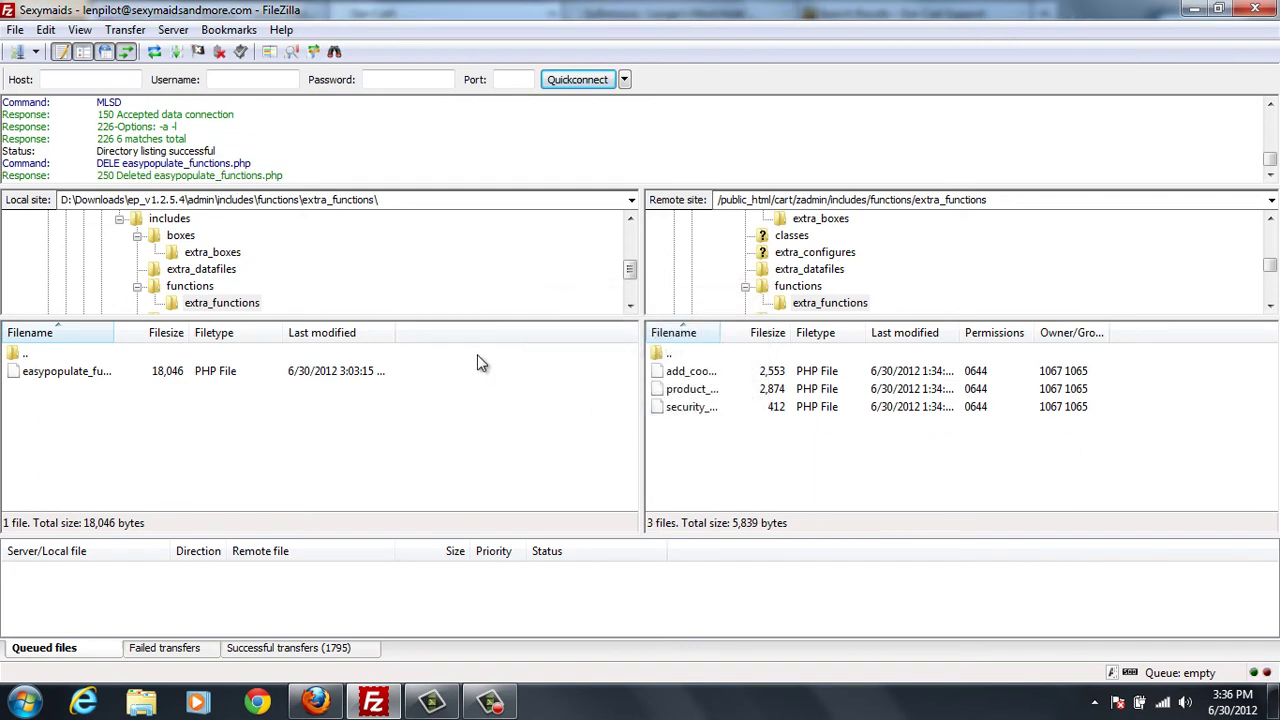
Open includes/languages/english in the local pane.
double_click(381, 355)
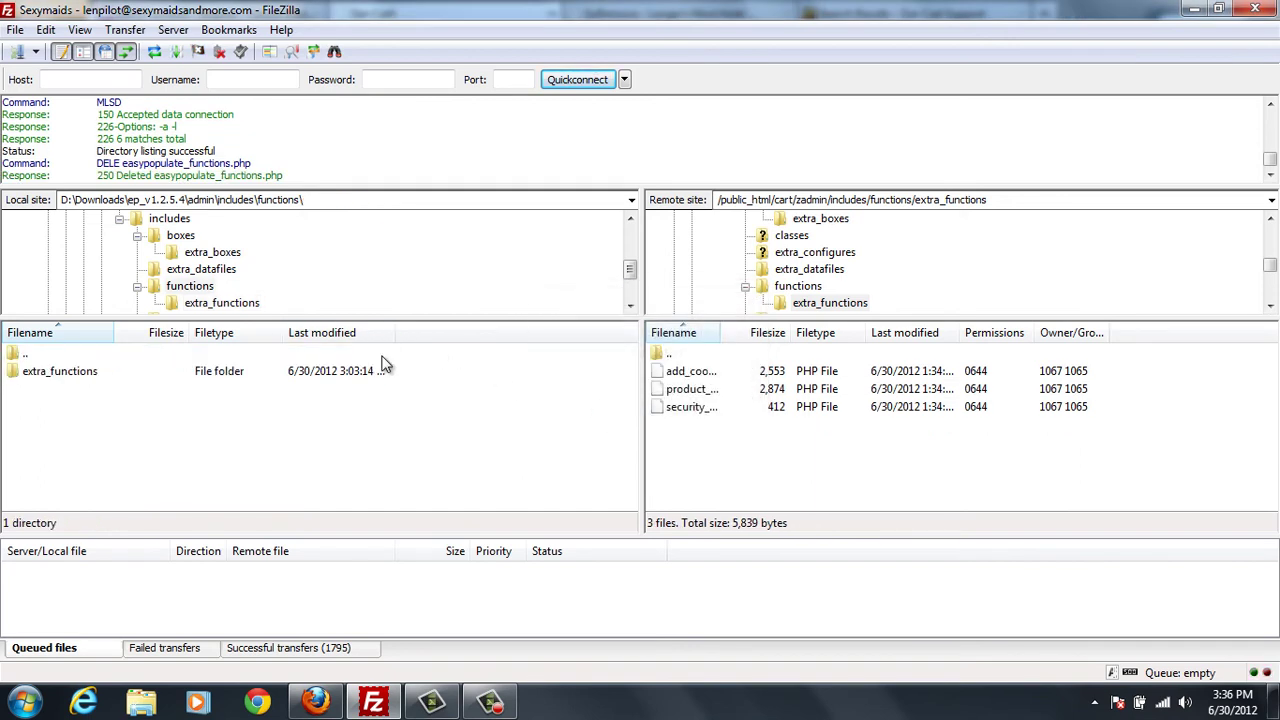
double_click(382, 356)
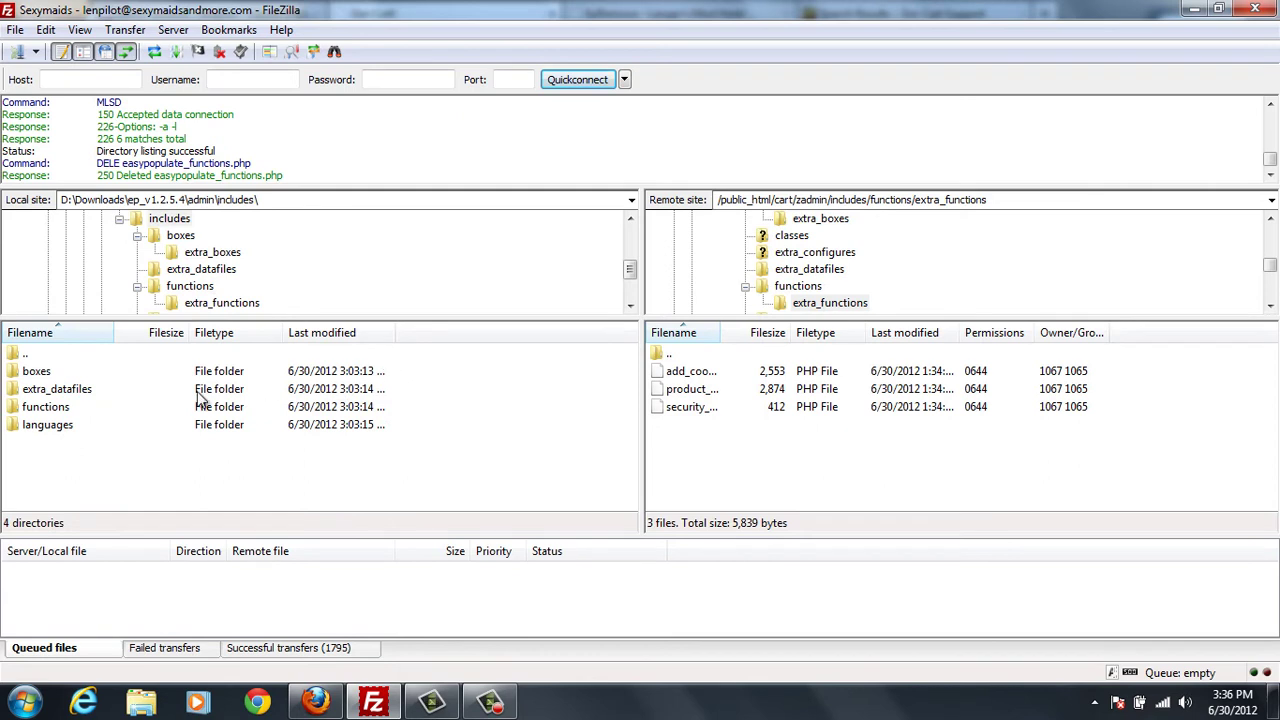
double_click(73, 429)
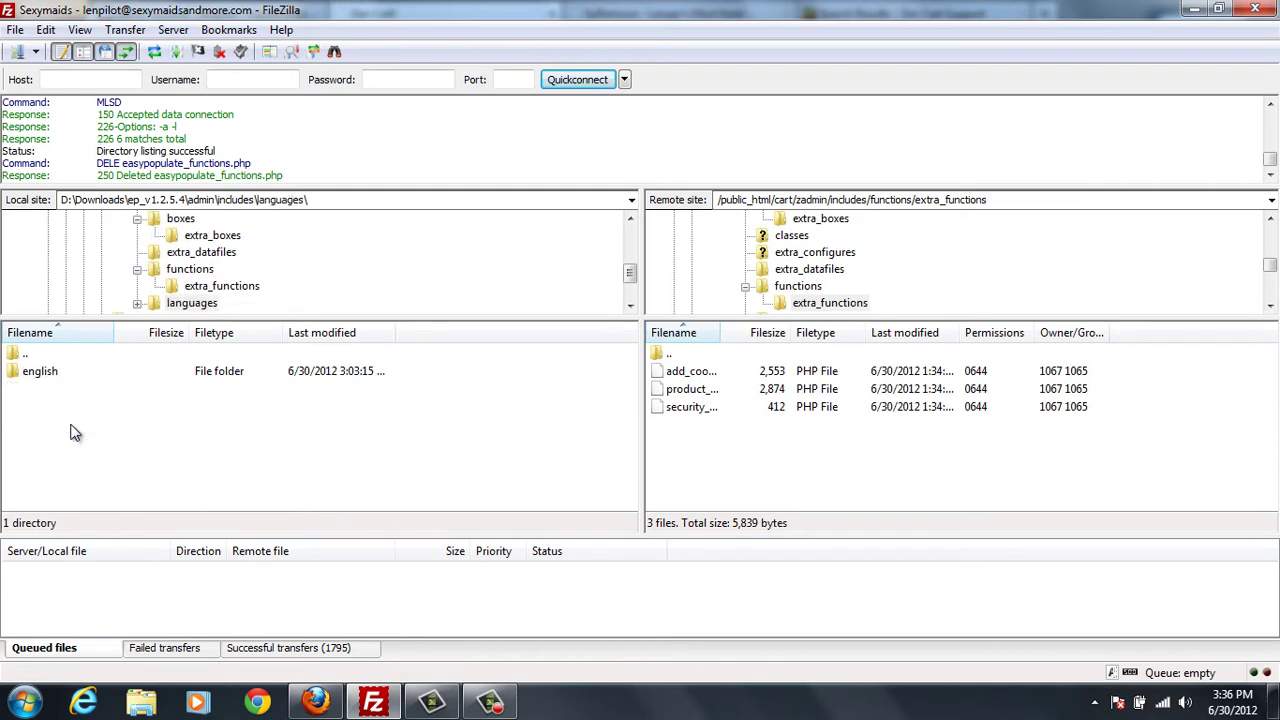
double_click(33, 376)
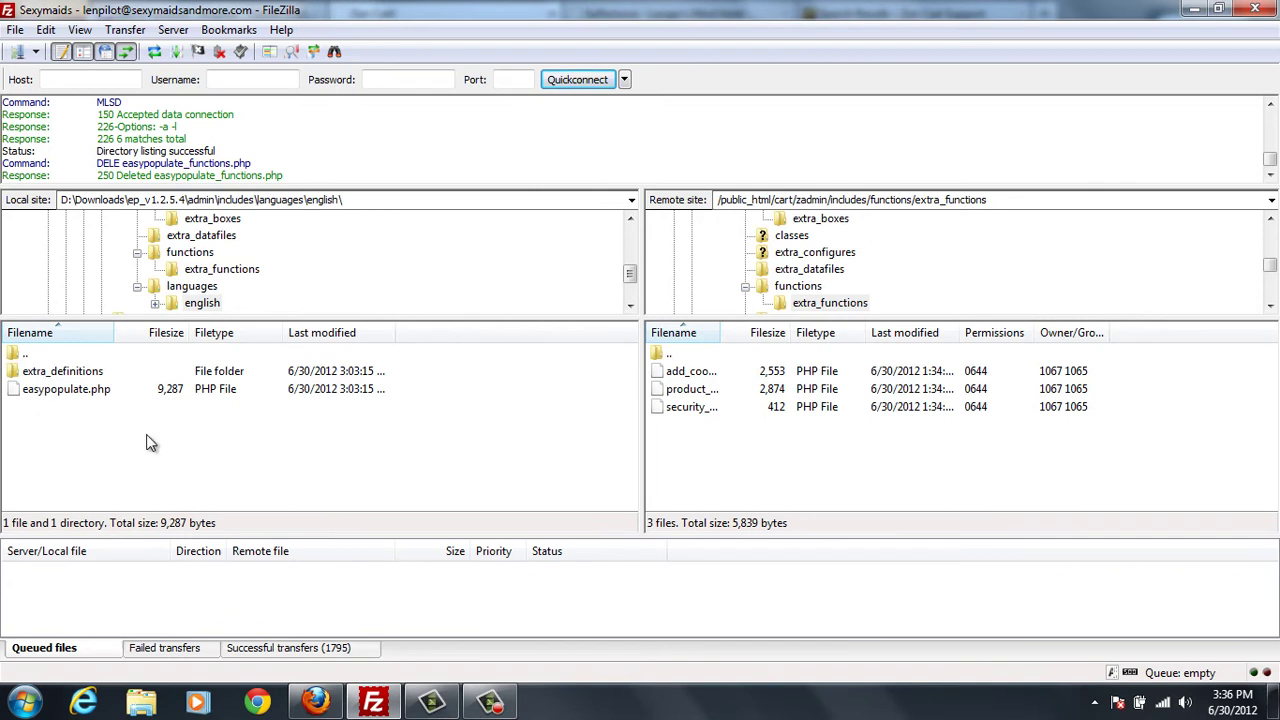
Open the server's zadmin/includes/languages/english folder.
double_click(699, 356)
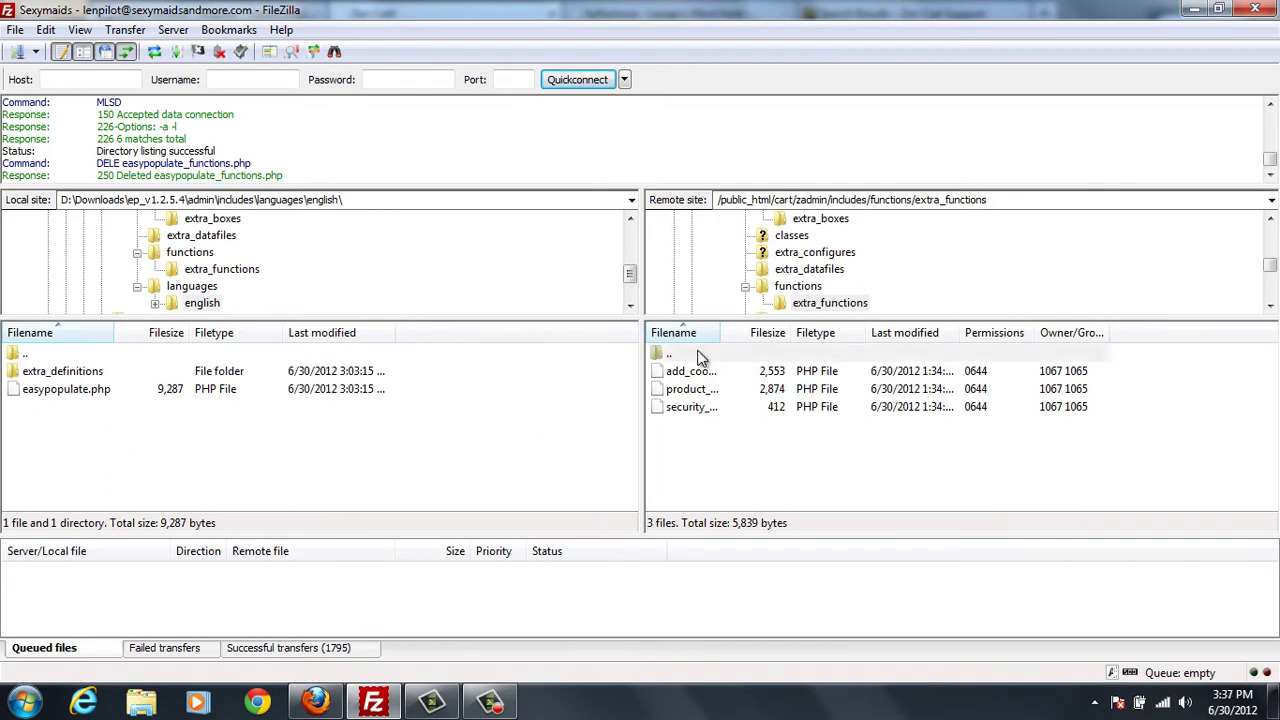
double_click(699, 356)
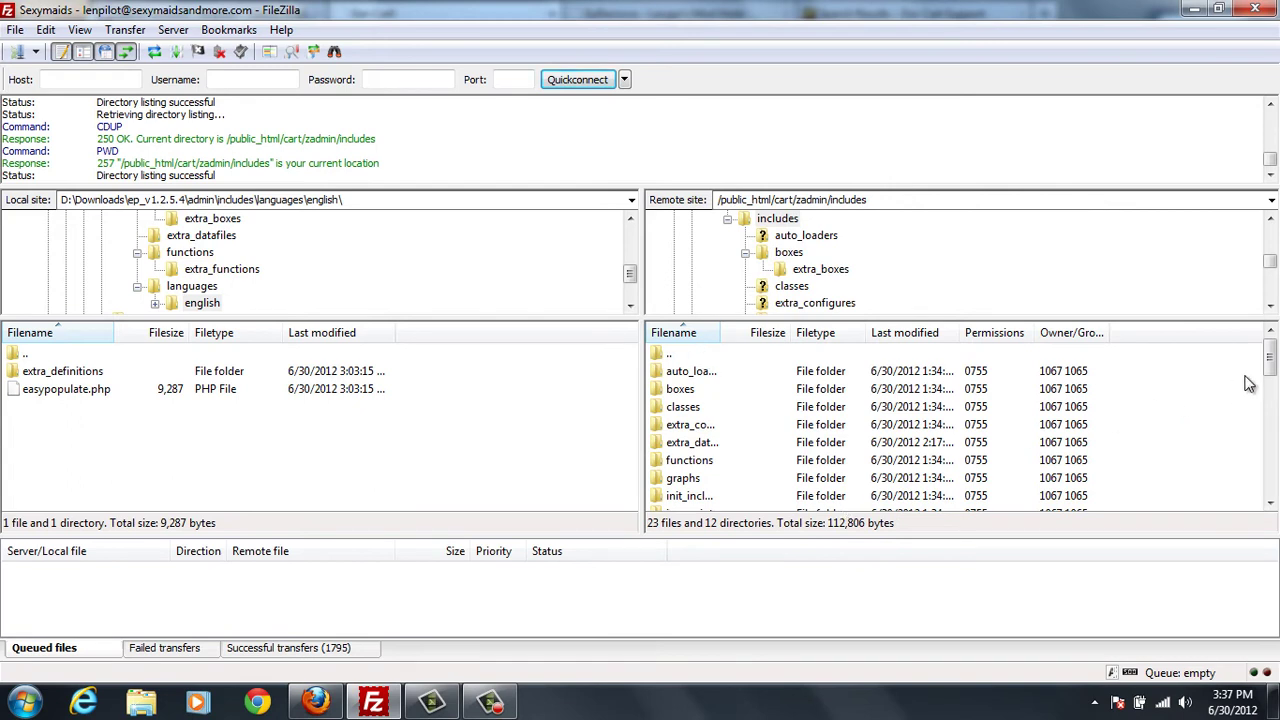
left_click_drag(1270, 370, 1270, 392)
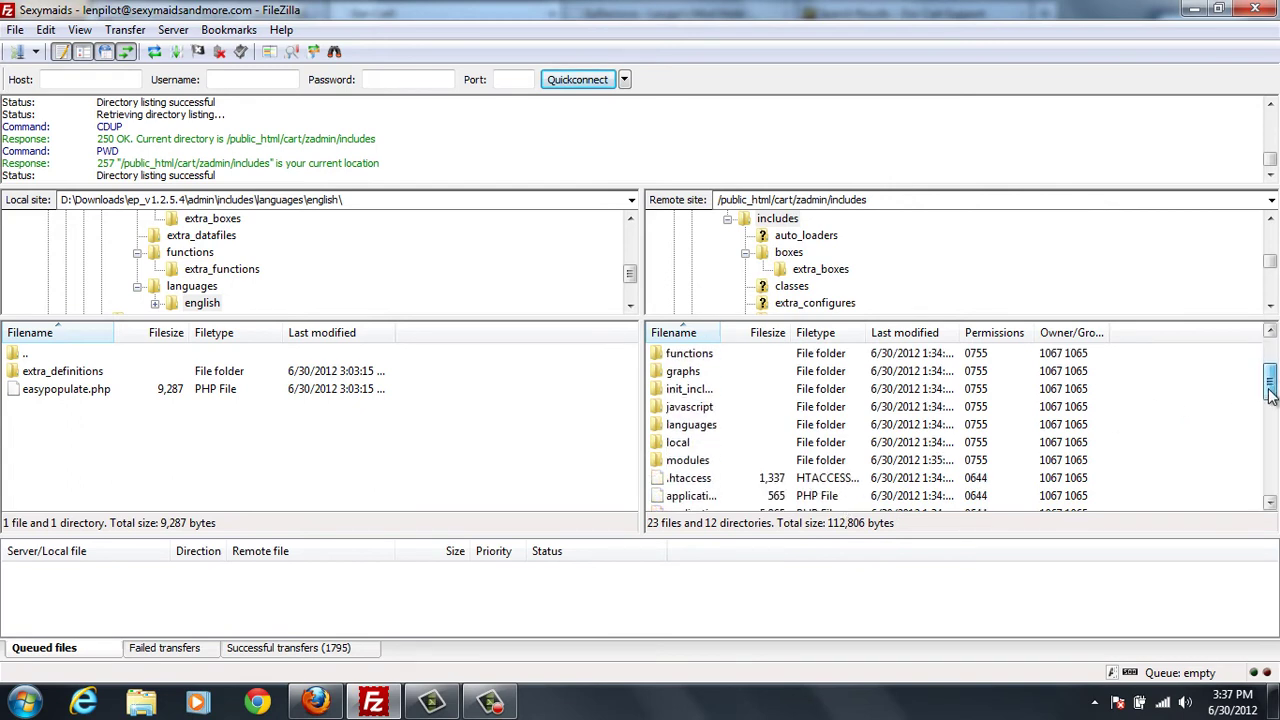
left_click(707, 429)
left_click(707, 429)
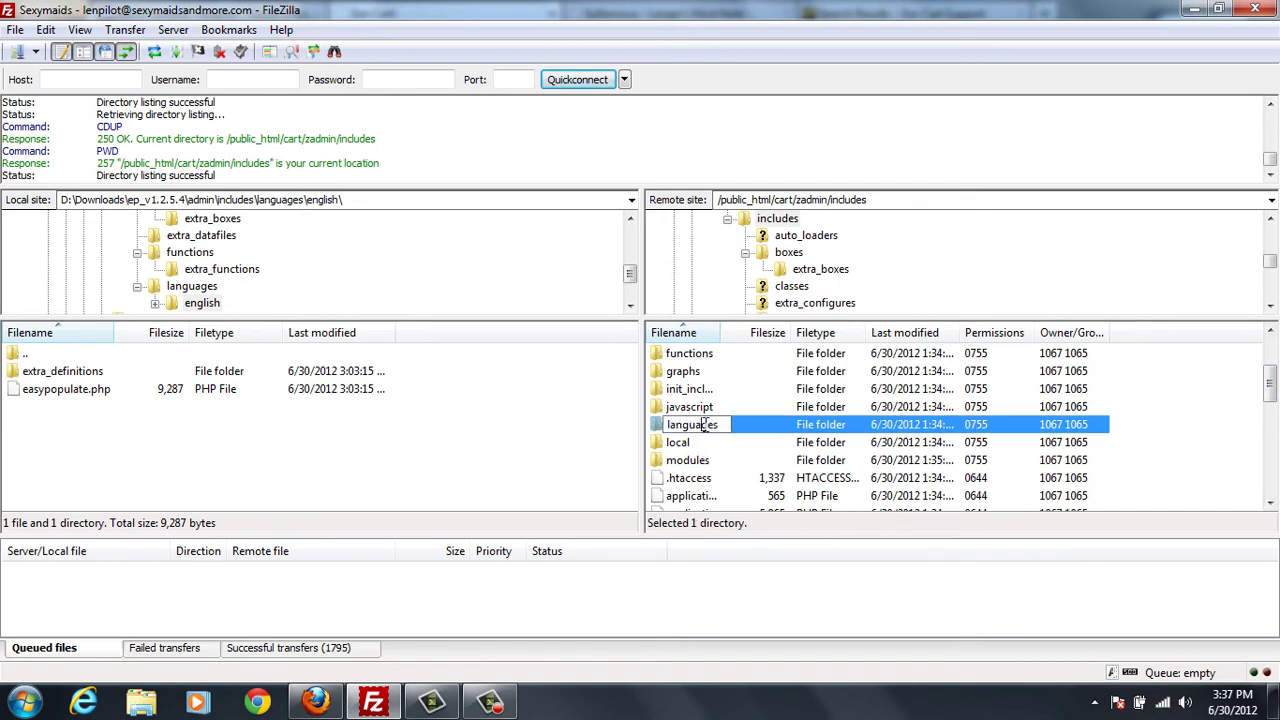
double_click(659, 430)
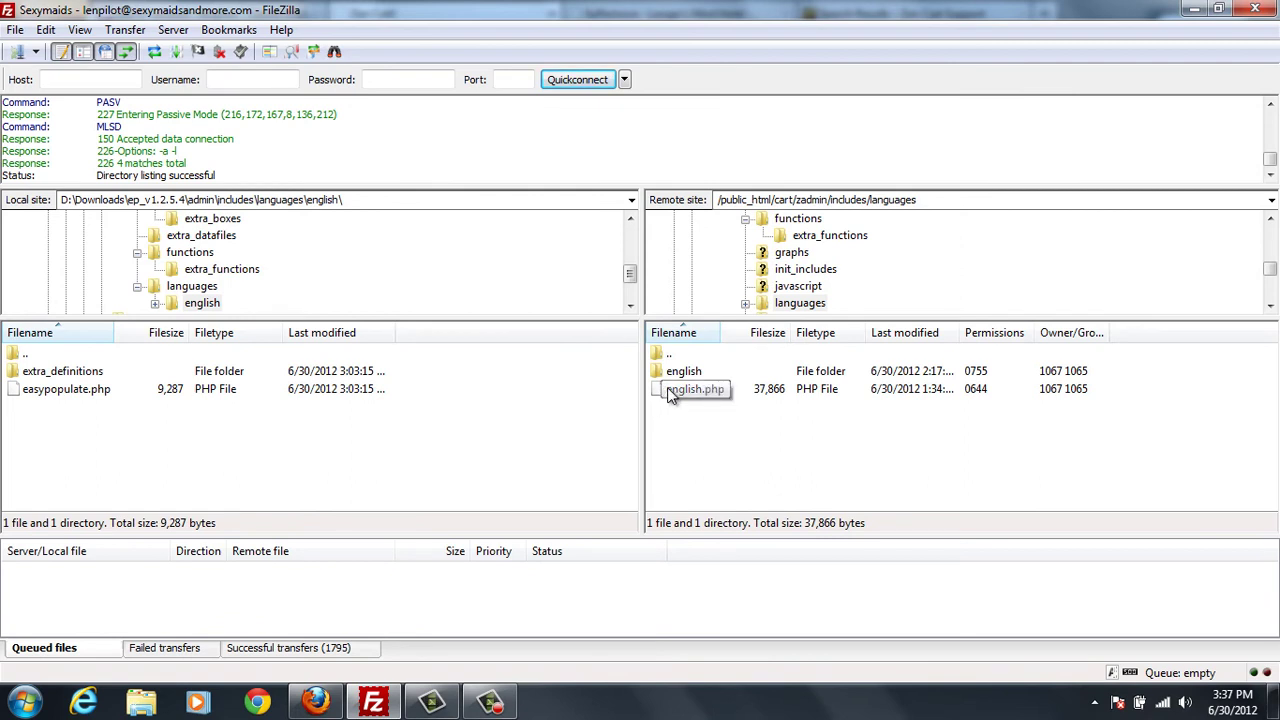
double_click(684, 376)
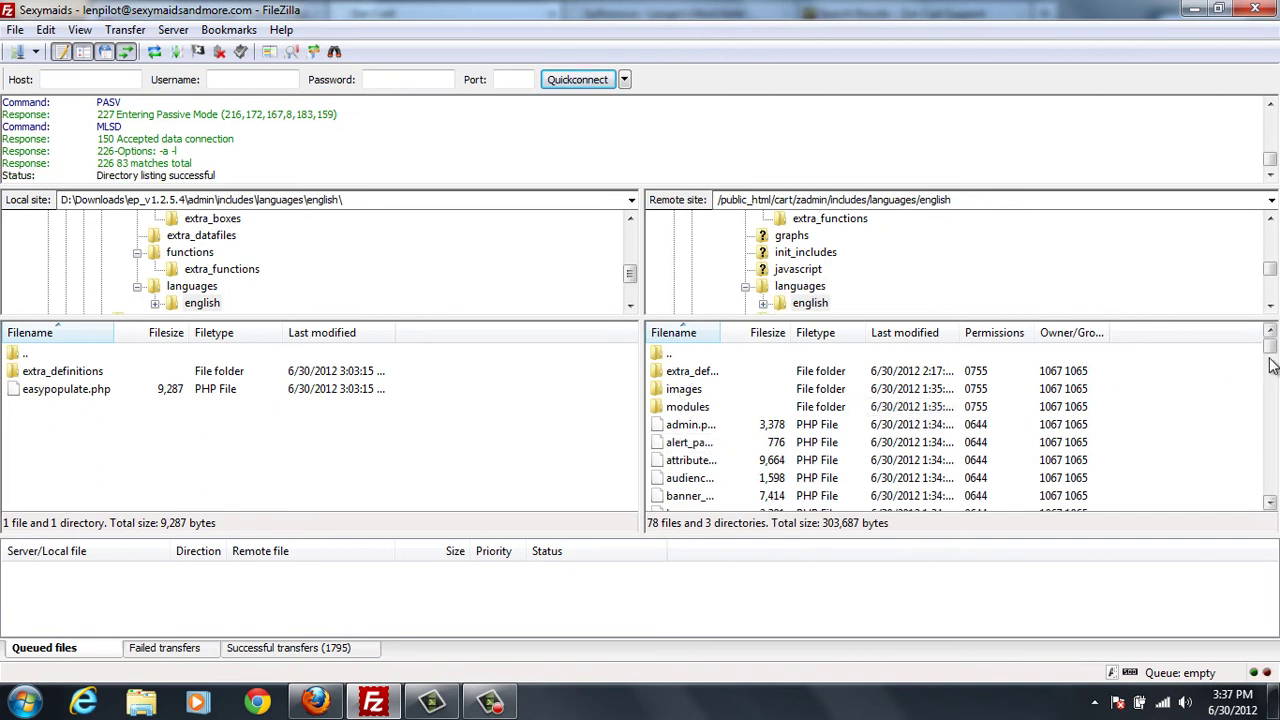
left_click_drag(1272, 352, 1273, 391)
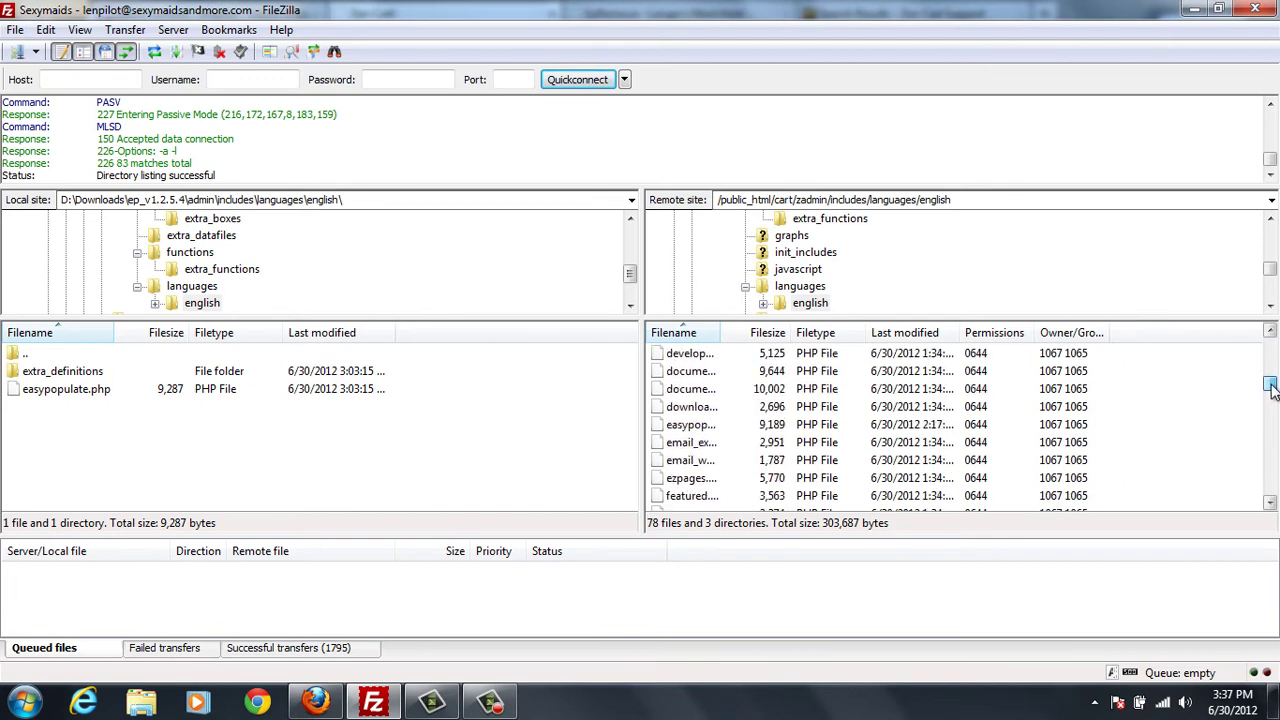
Delete easypopulate.php from the server's english language folder.
right_click(703, 432)
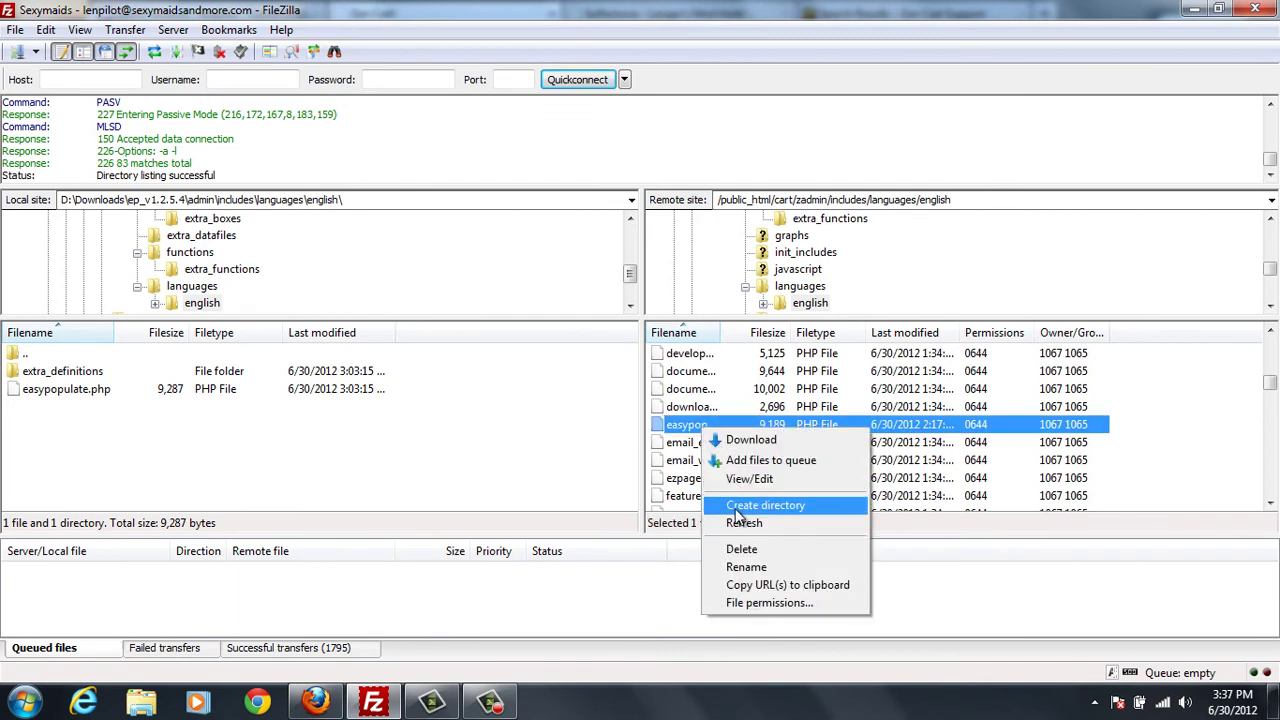
left_click(741, 549)
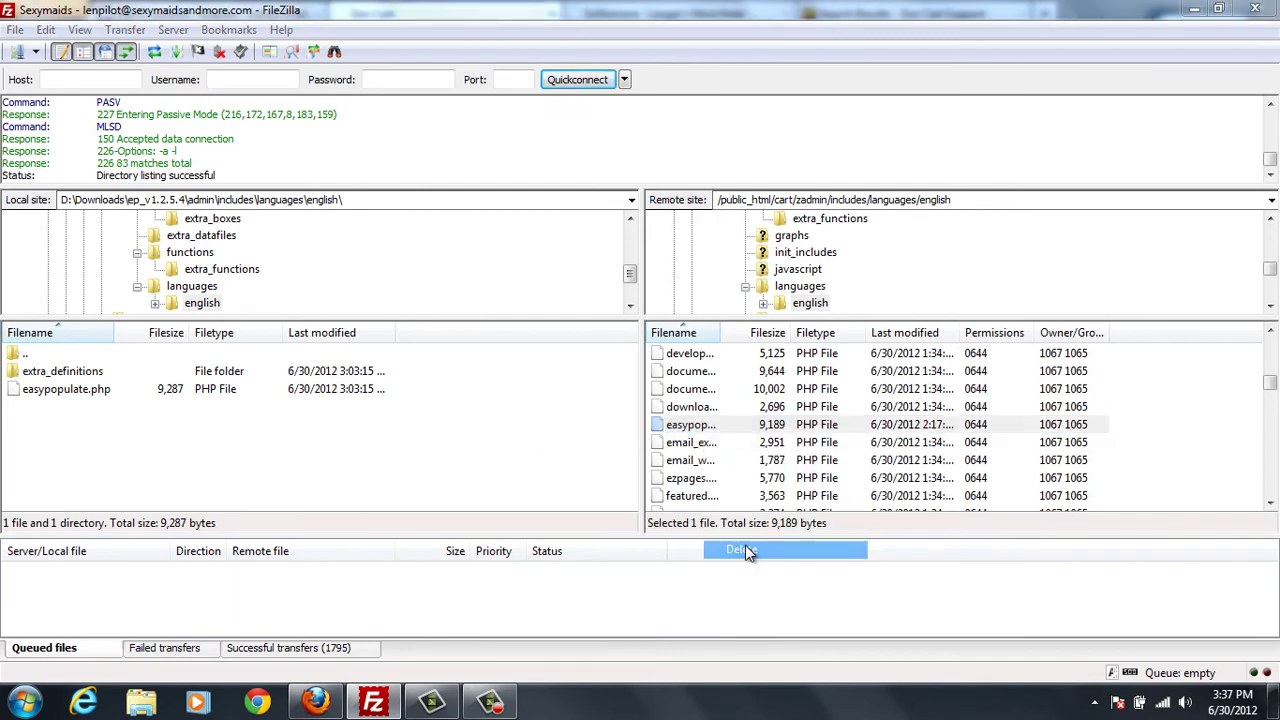
left_click(612, 415)
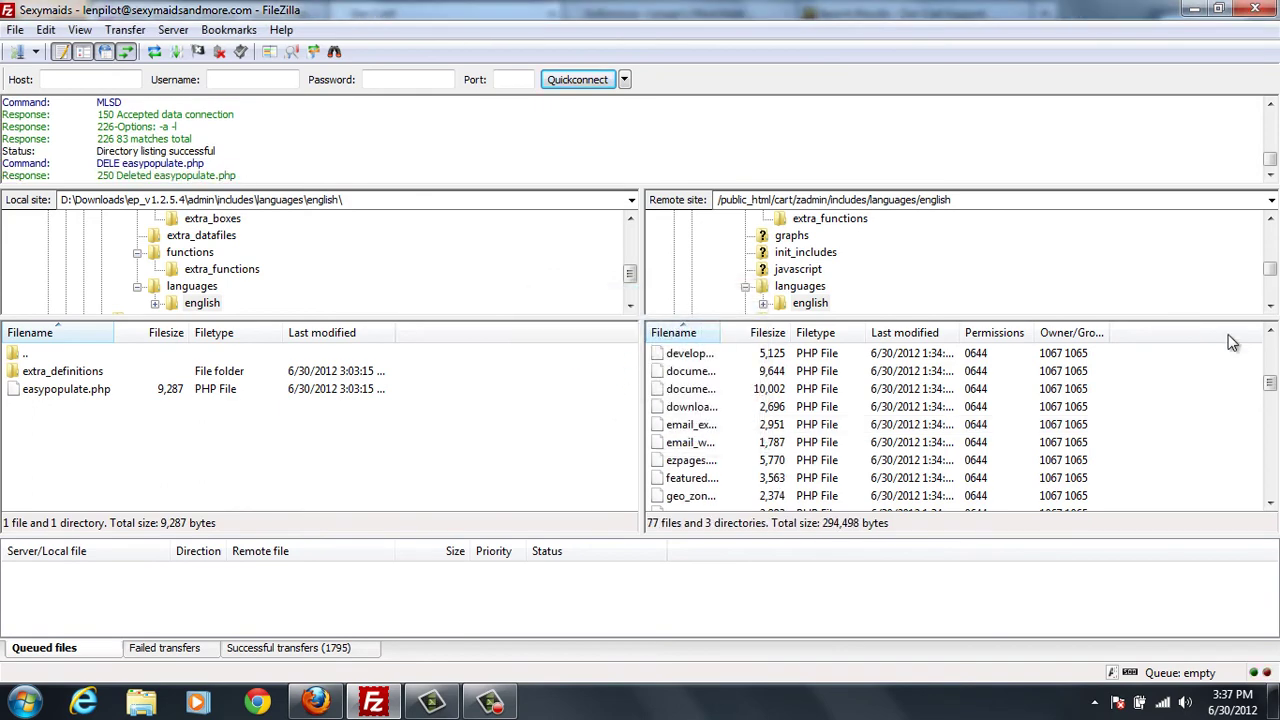
left_click(1272, 335)
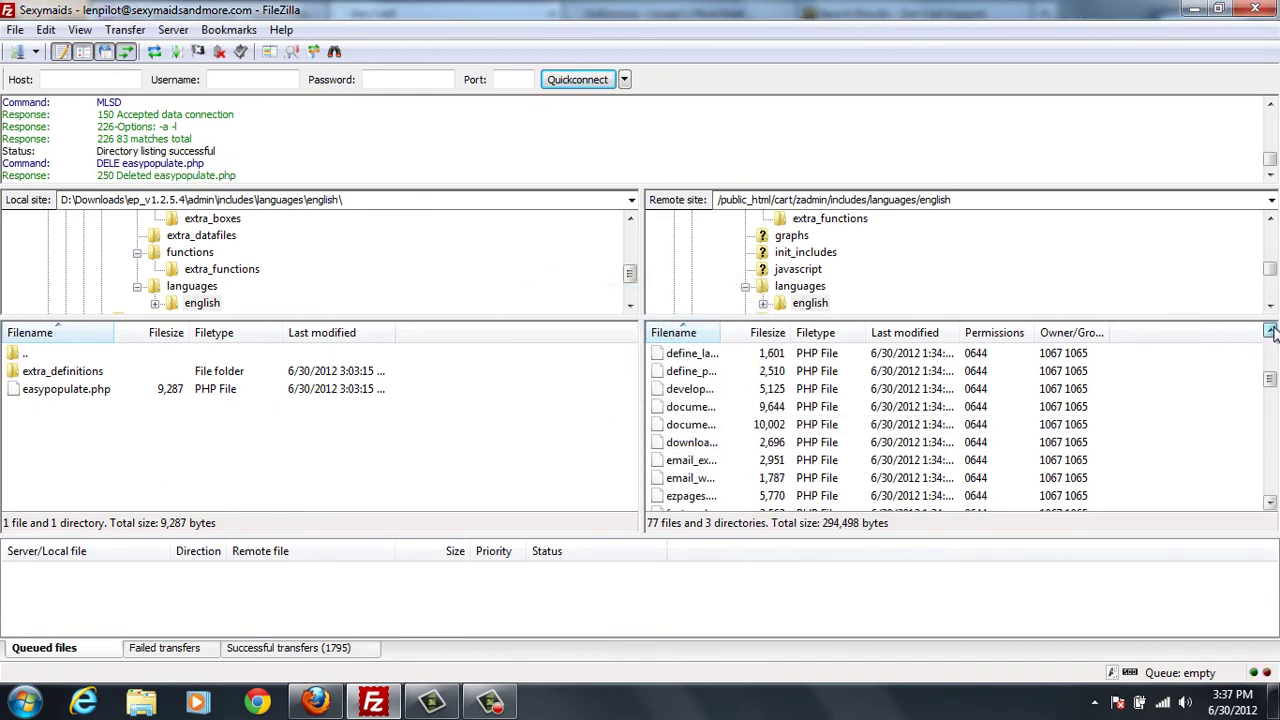
Open the extra_definitions folder in both the server and local panes.
left_click(1272, 335)
left_click(1272, 335)
left_click(1272, 335)
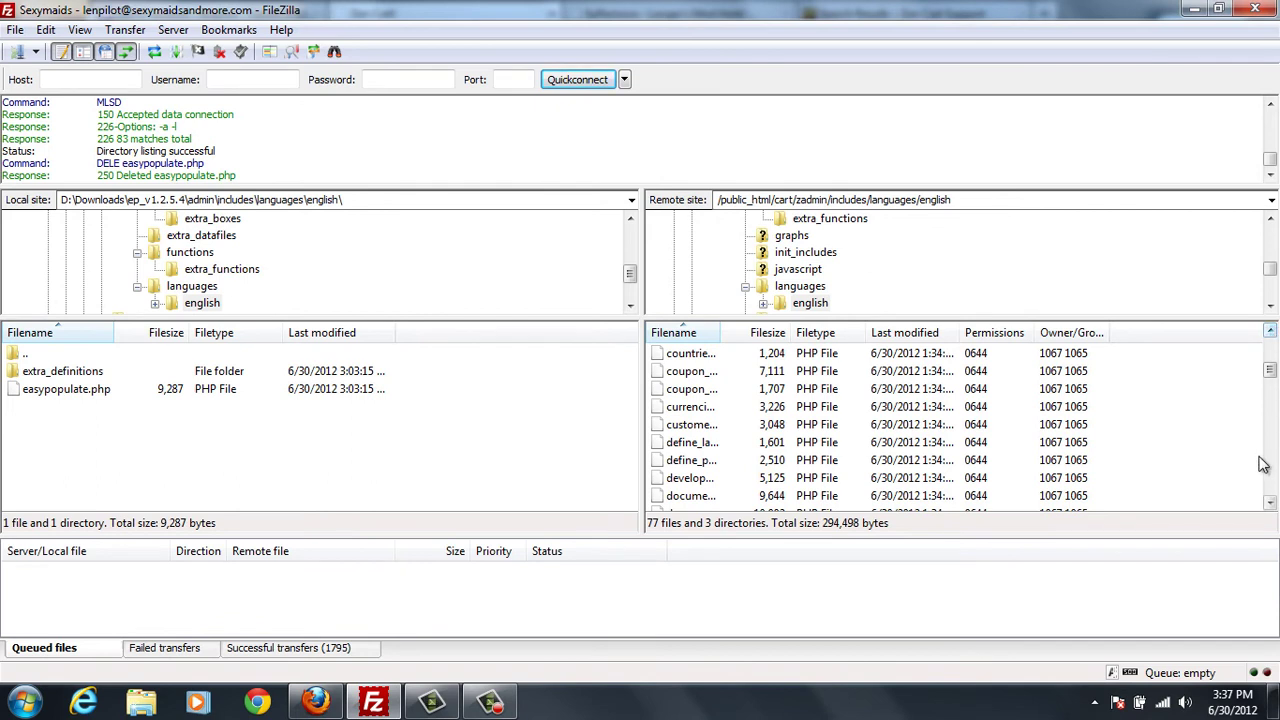
left_click_drag(1270, 375, 1272, 352)
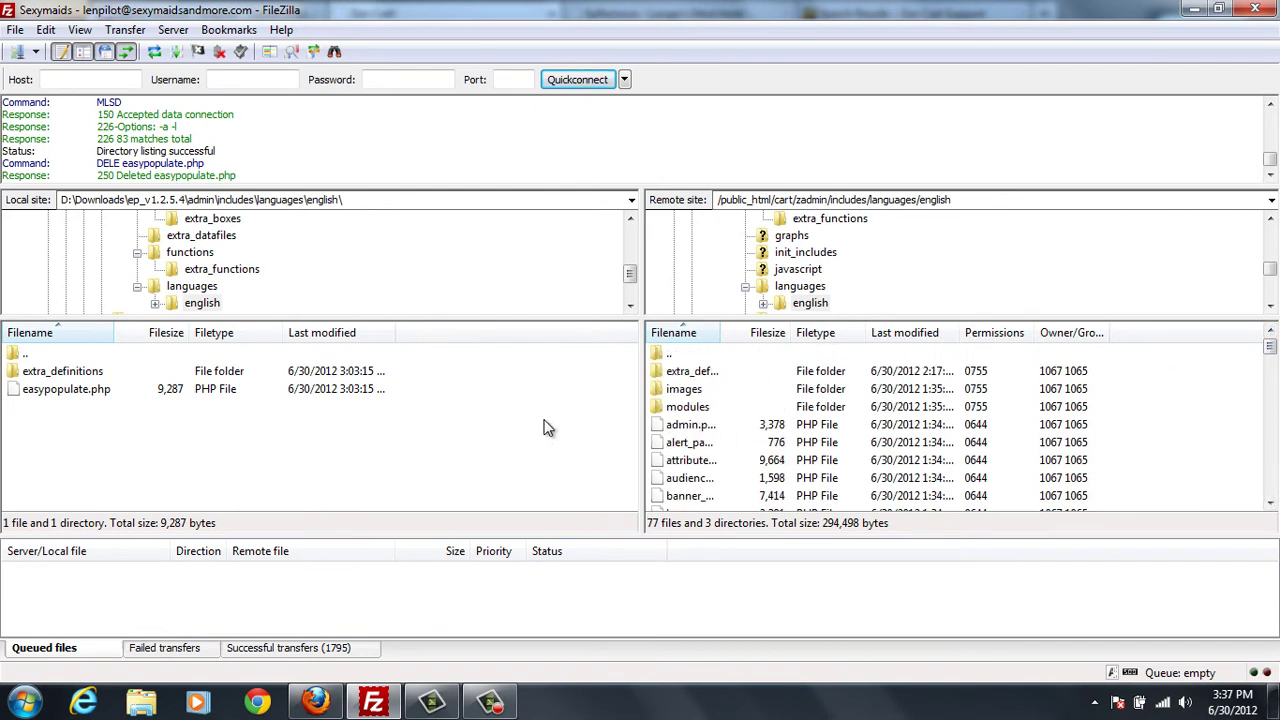
double_click(690, 372)
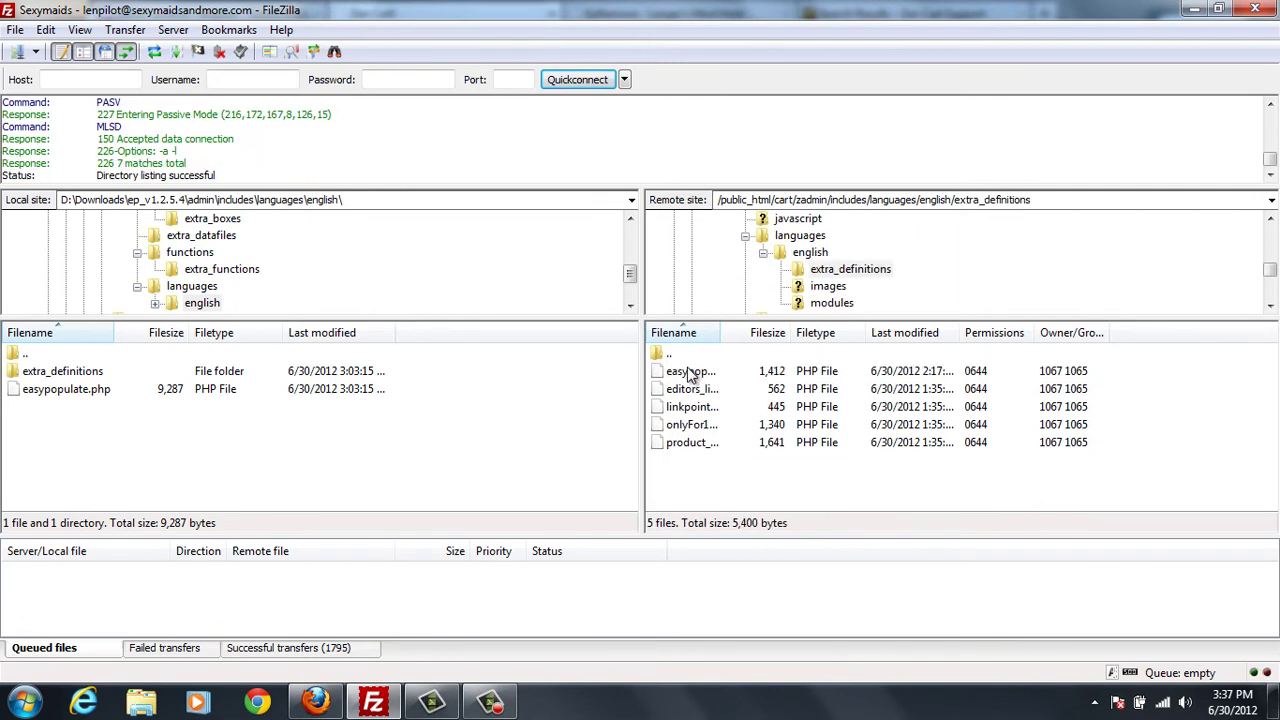
double_click(238, 372)
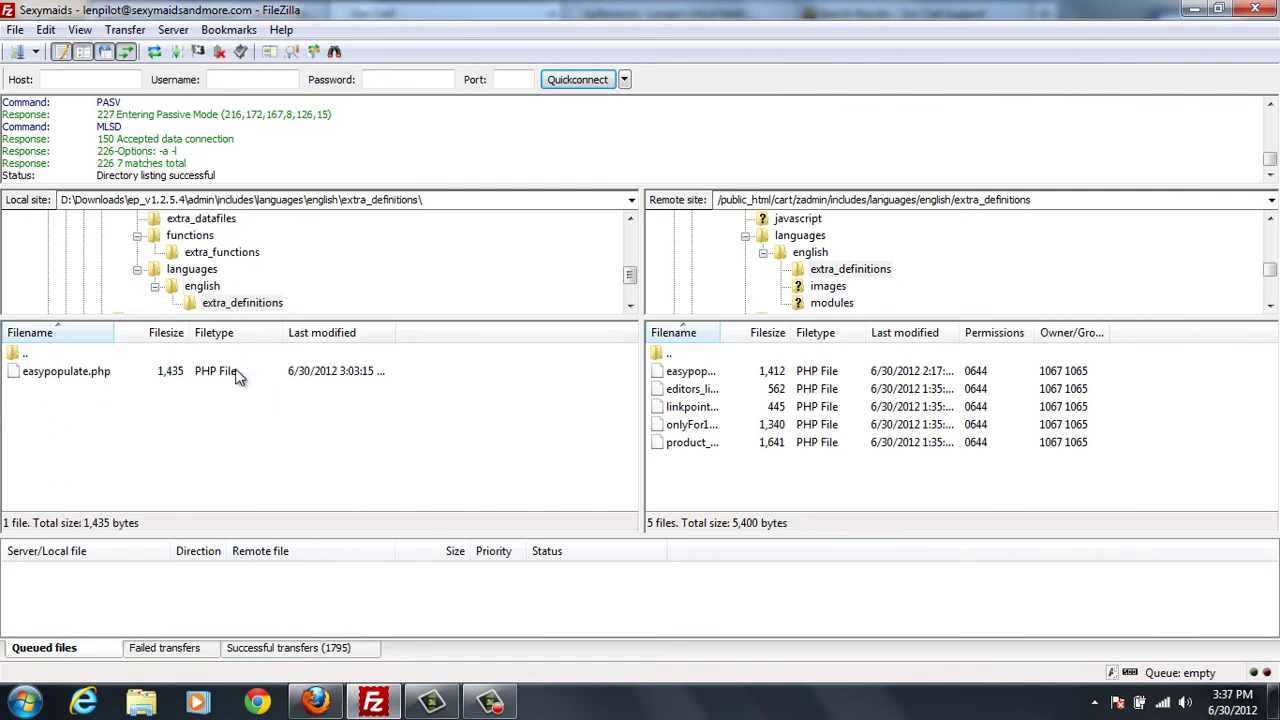
Delete easypopulate.php from the server's extra_definitions folder, then return locally to the languages folder.
right_click(703, 376)
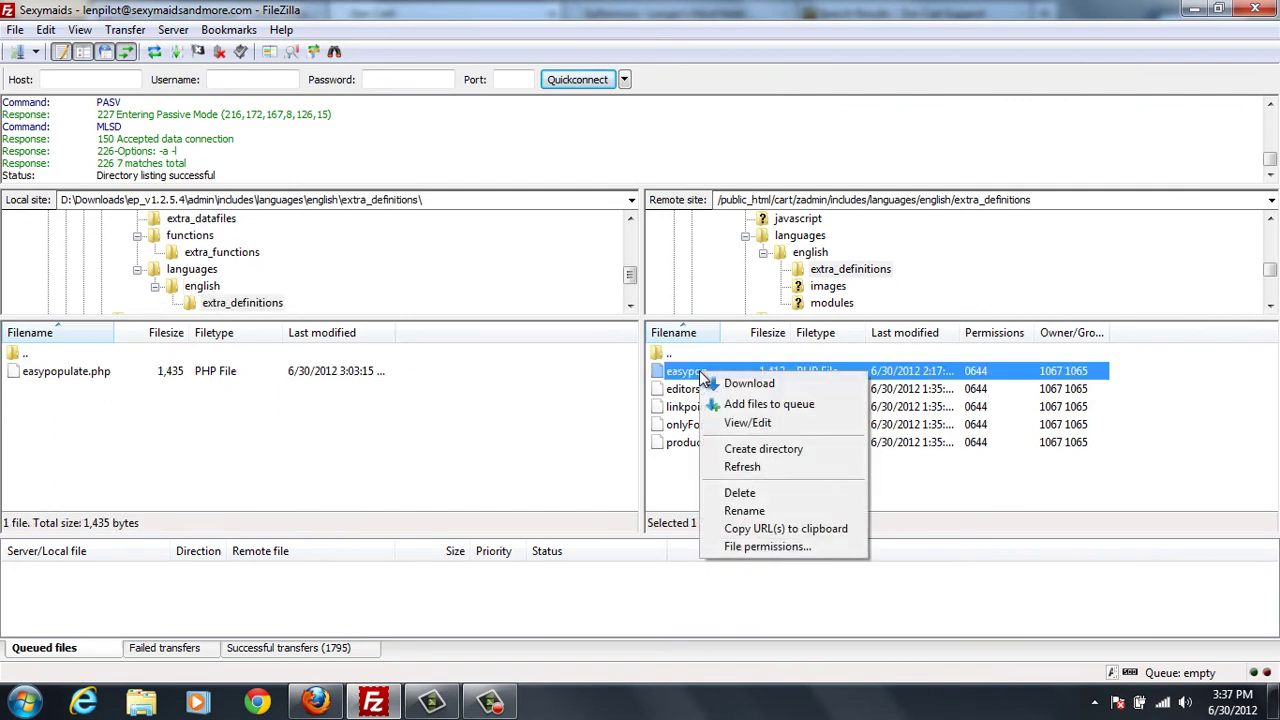
left_click(741, 494)
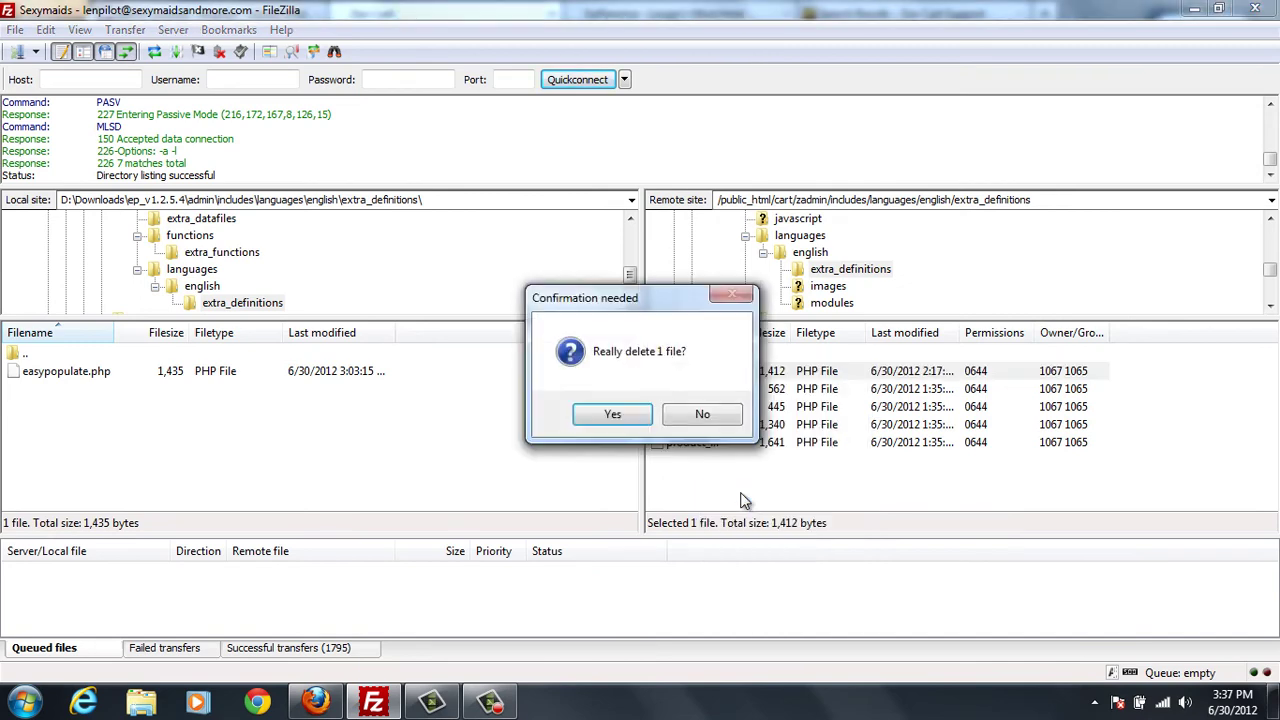
left_click(612, 416)
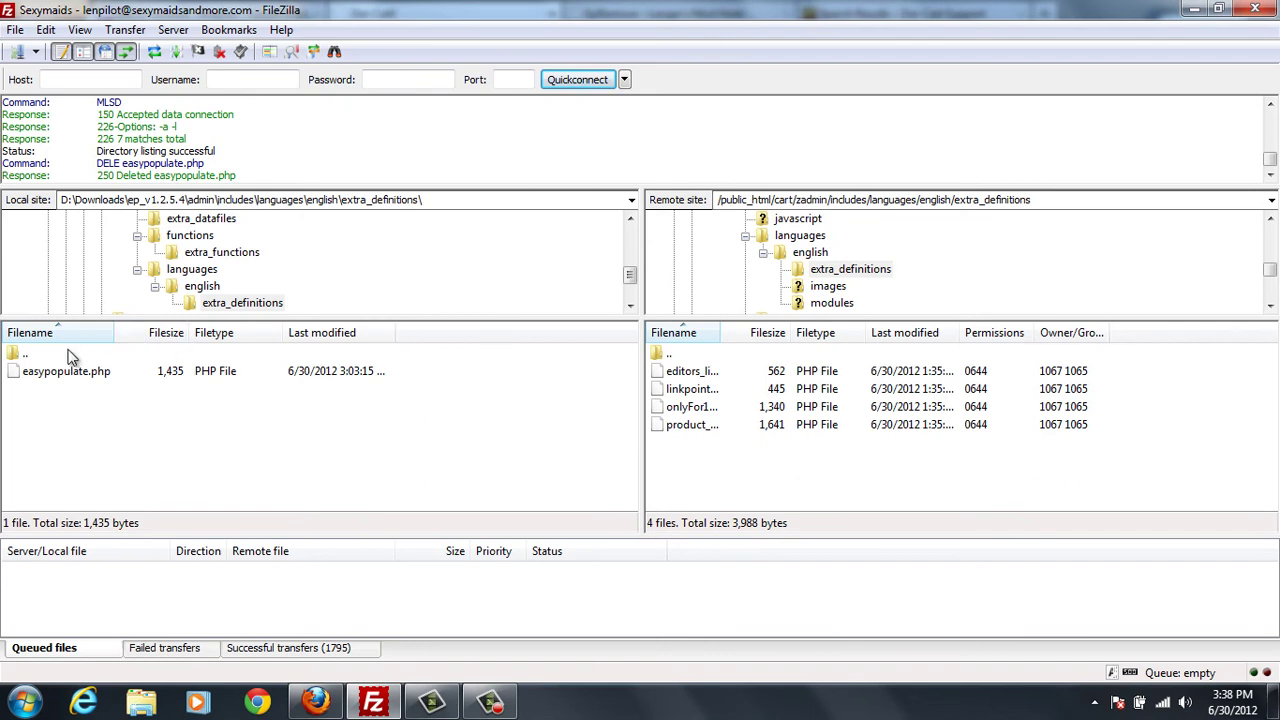
double_click(61, 351)
double_click(61, 351)
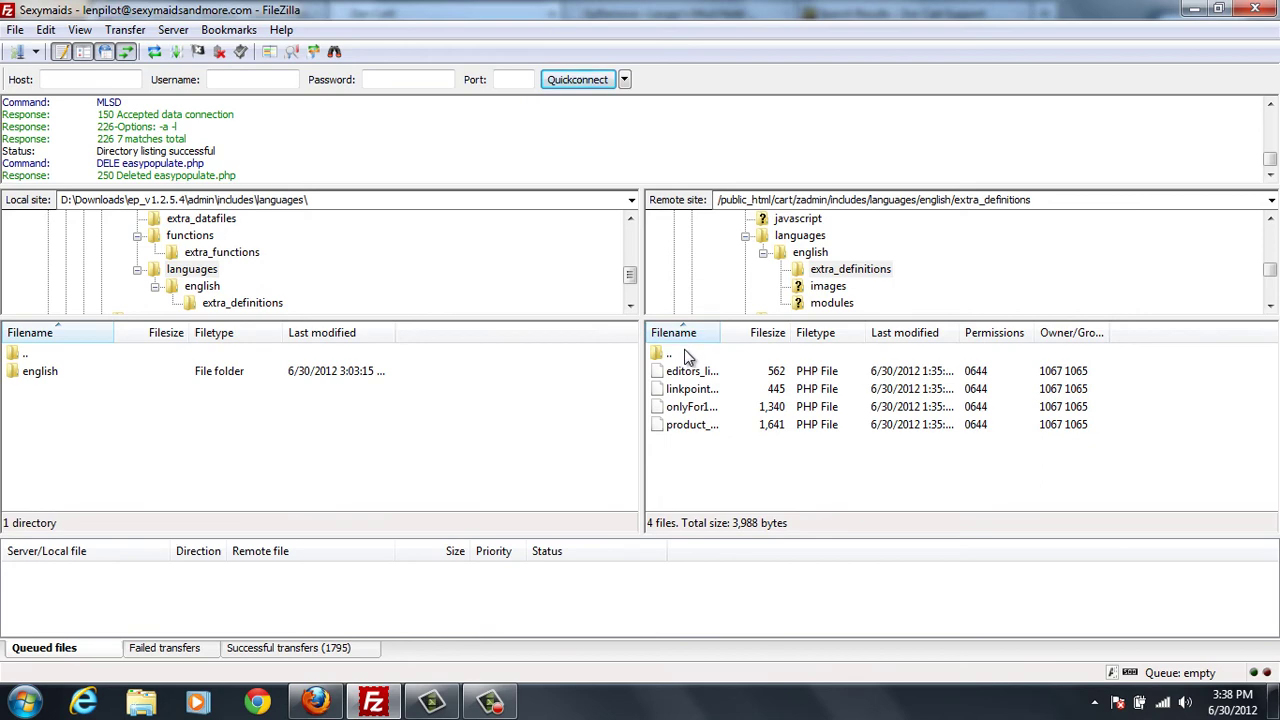
Switch from FileZilla to the Zen Cart admin, check the Tools menu, and return to Admin Home.
left_click(1190, 12)
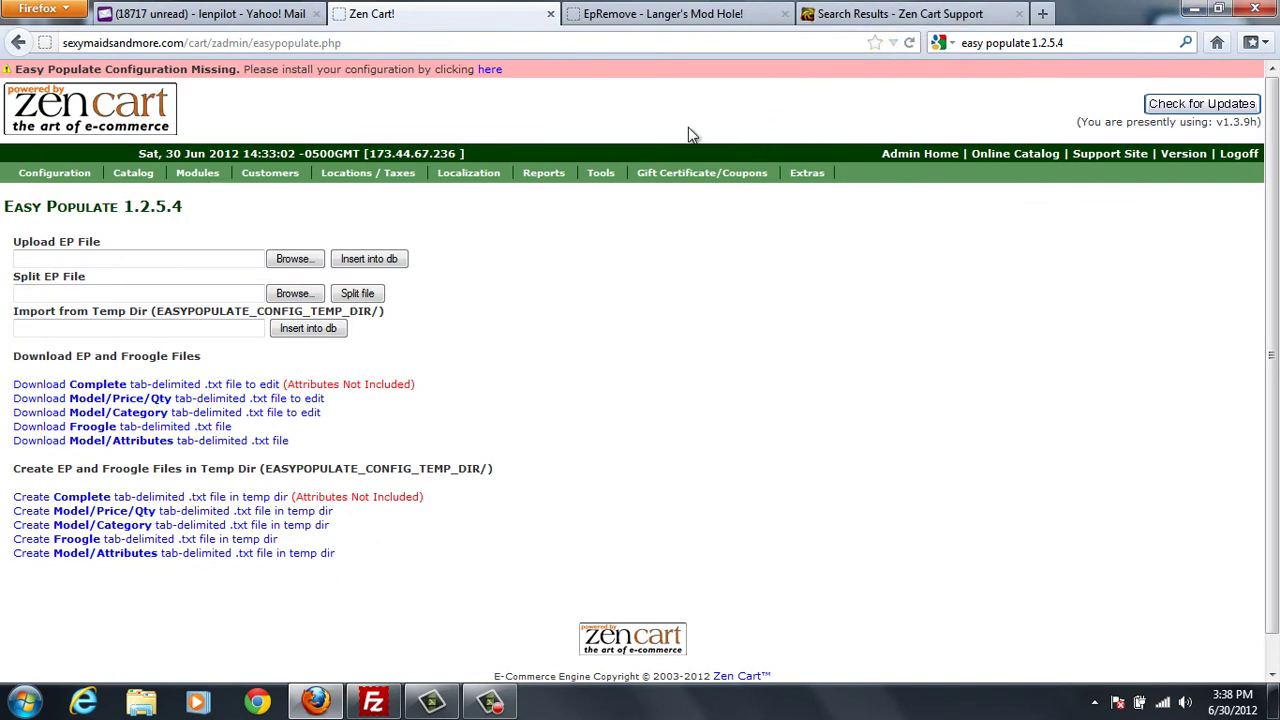
mouse_move(614, 180)
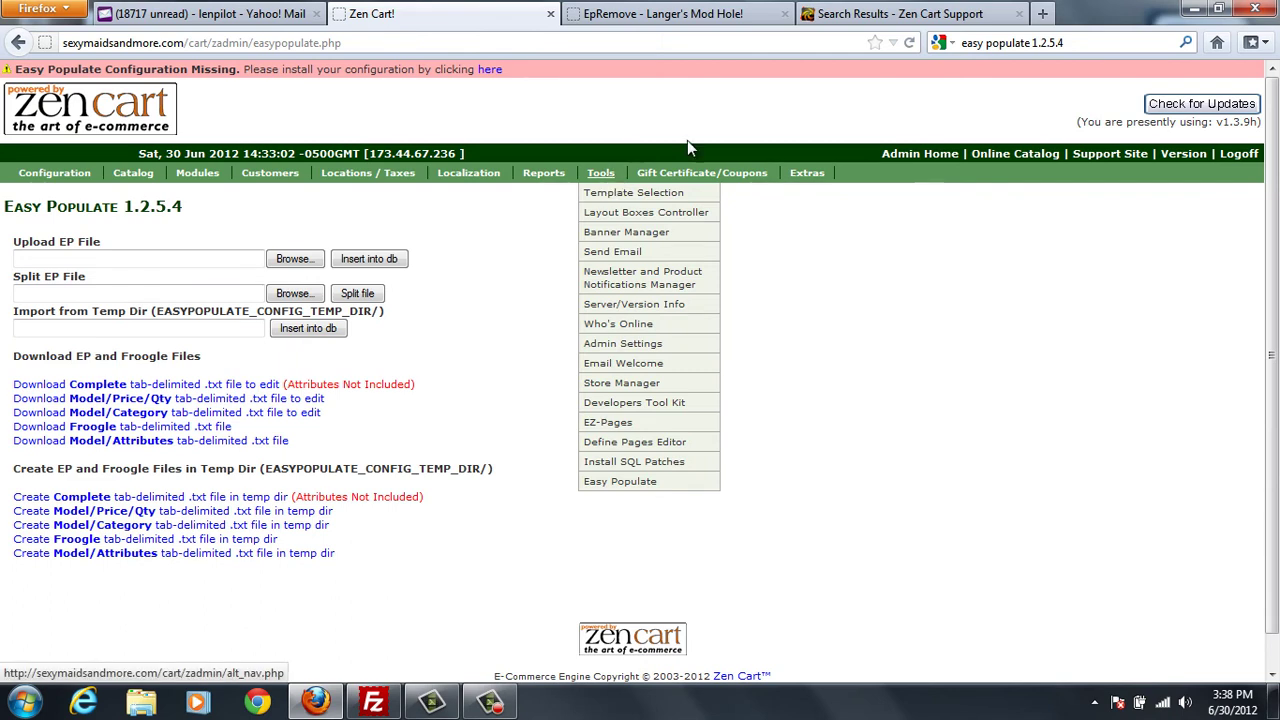
left_click(921, 154)
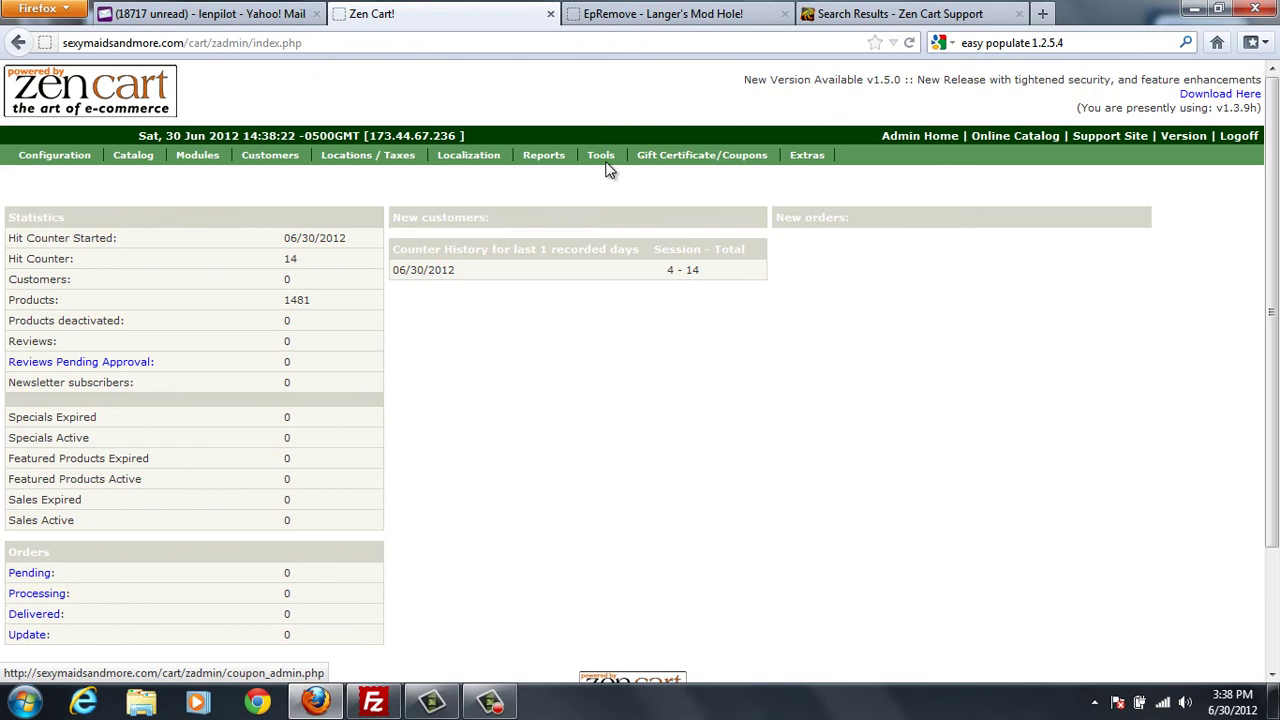
mouse_move(605, 158)
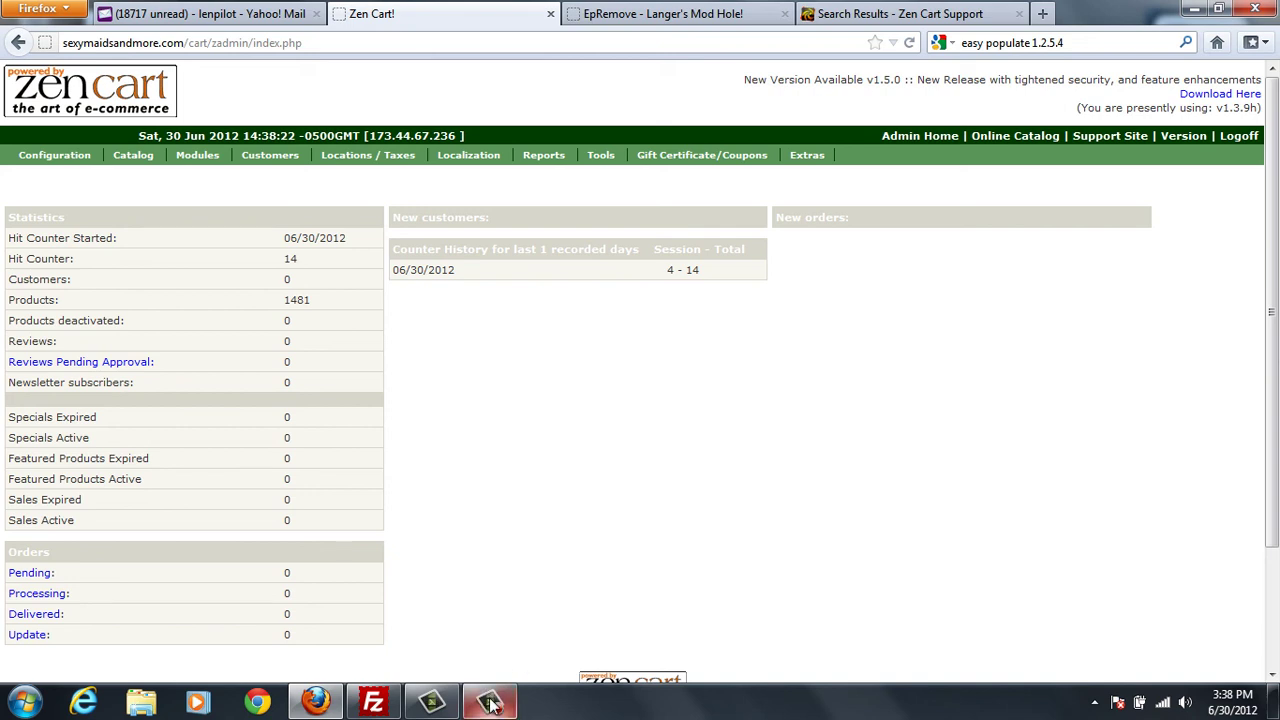
mouse_move(490, 703)
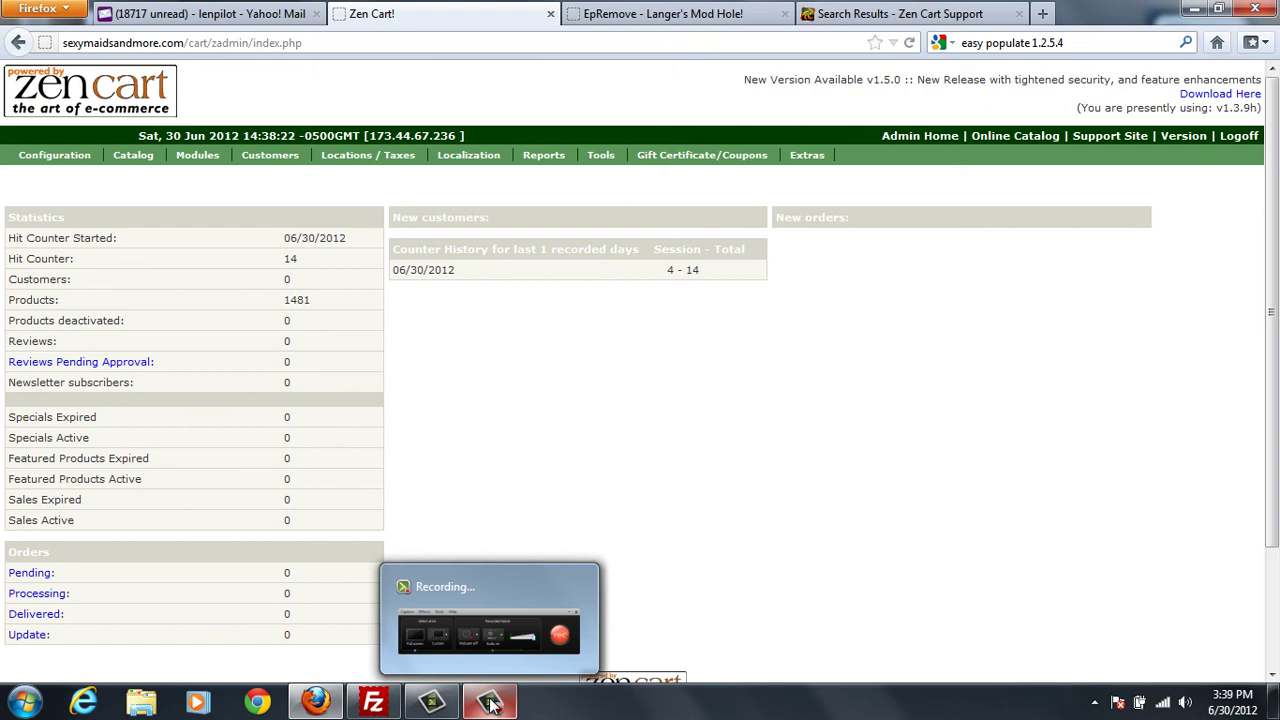
left_click(490, 703)
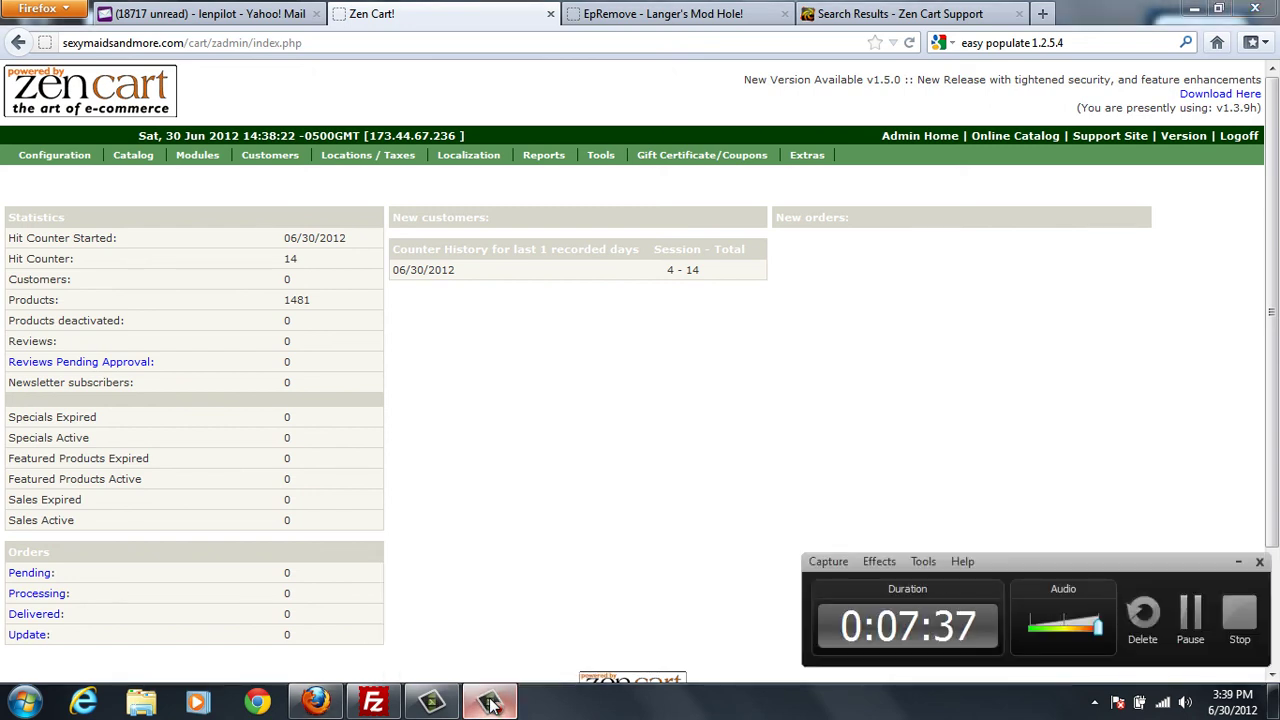